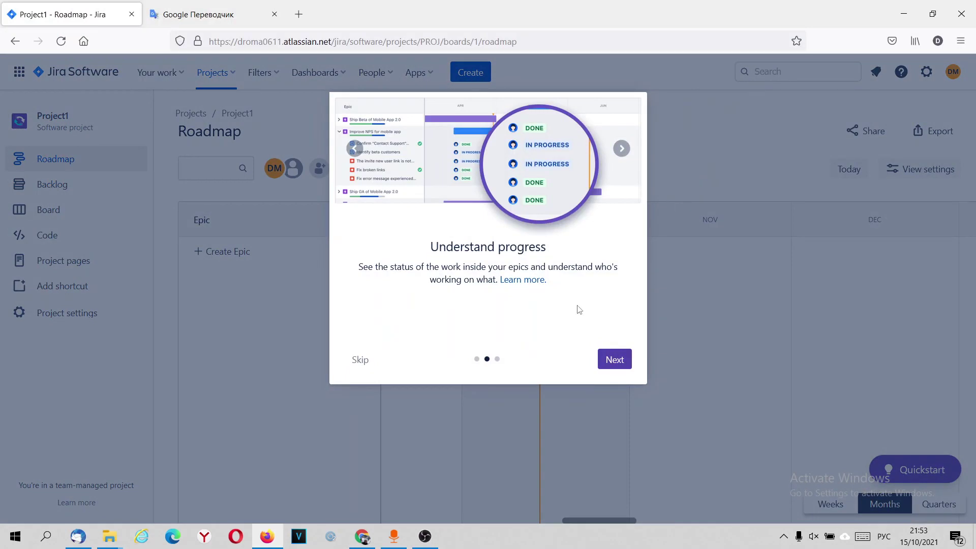
Skip the roadmap tour, go to the Project1 (PROJ) board and start a new issue
click(361, 360)
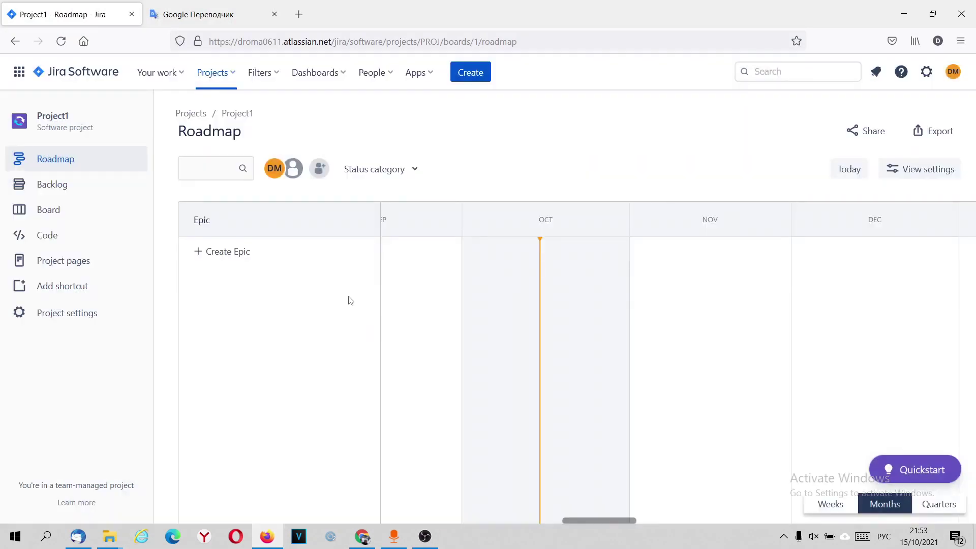
click(220, 74)
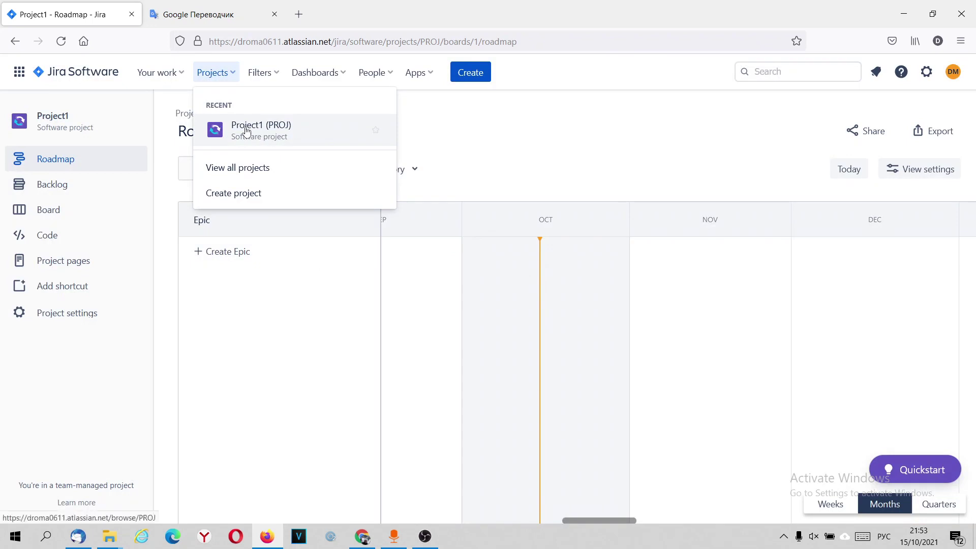
click(246, 132)
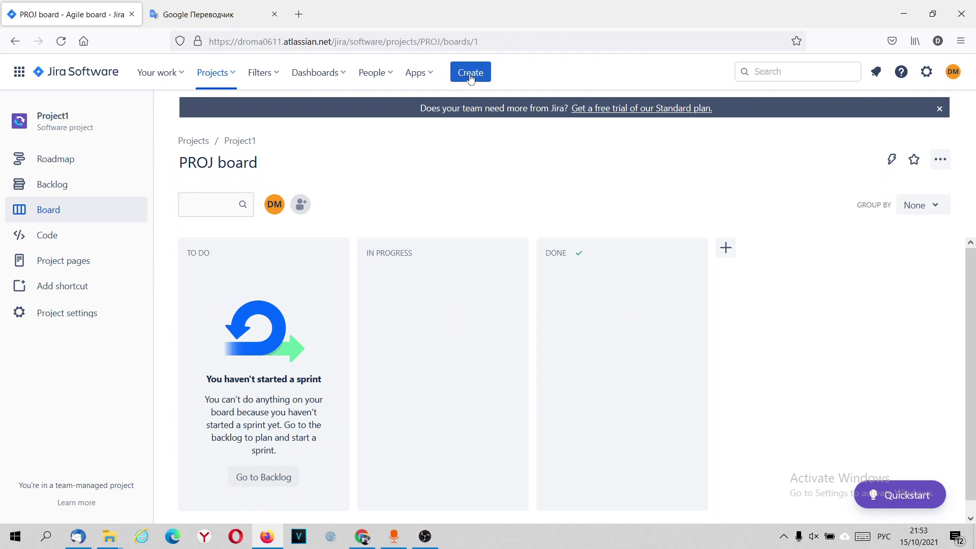
click(470, 75)
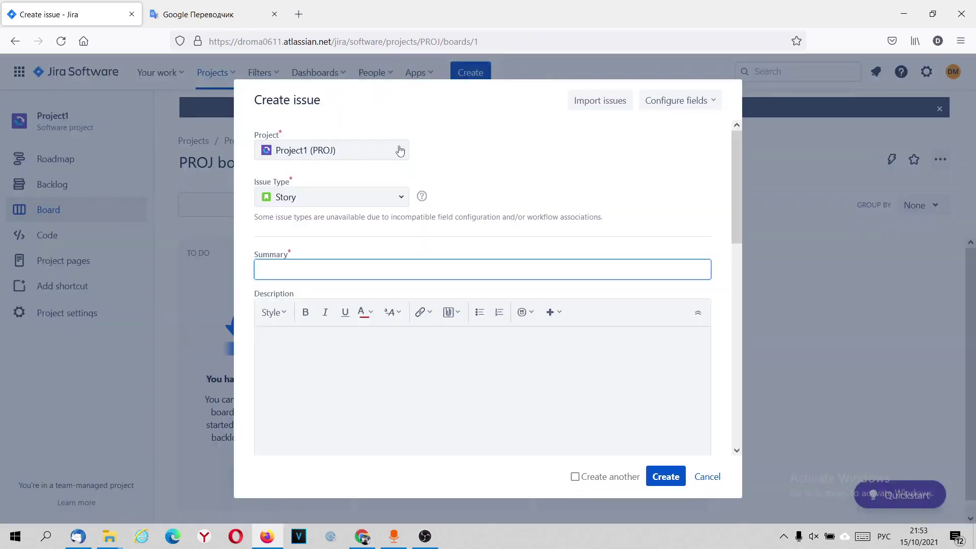
In the Project1 Create issue dialog, change the issue type from Story to Bug
click(399, 150)
click(472, 152)
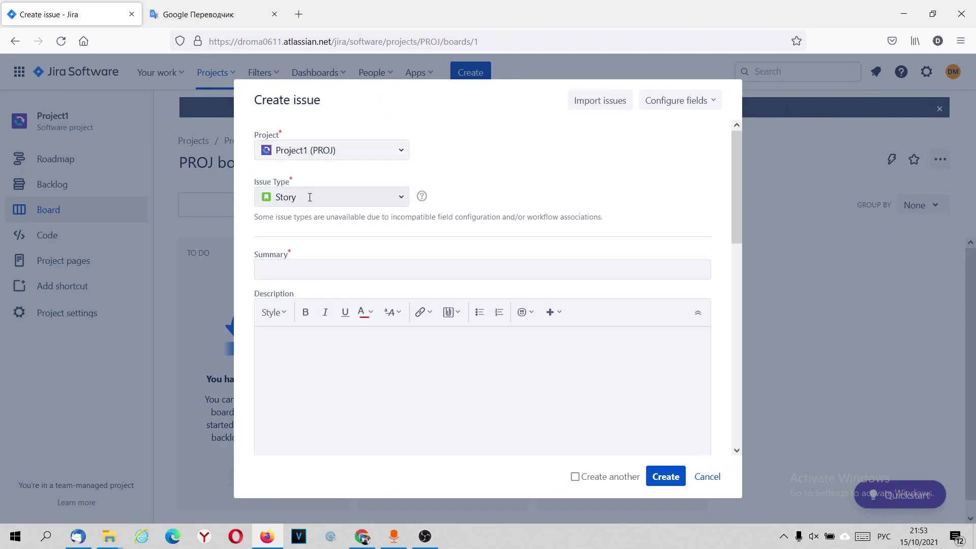
drag(255, 182, 292, 183)
click(332, 197)
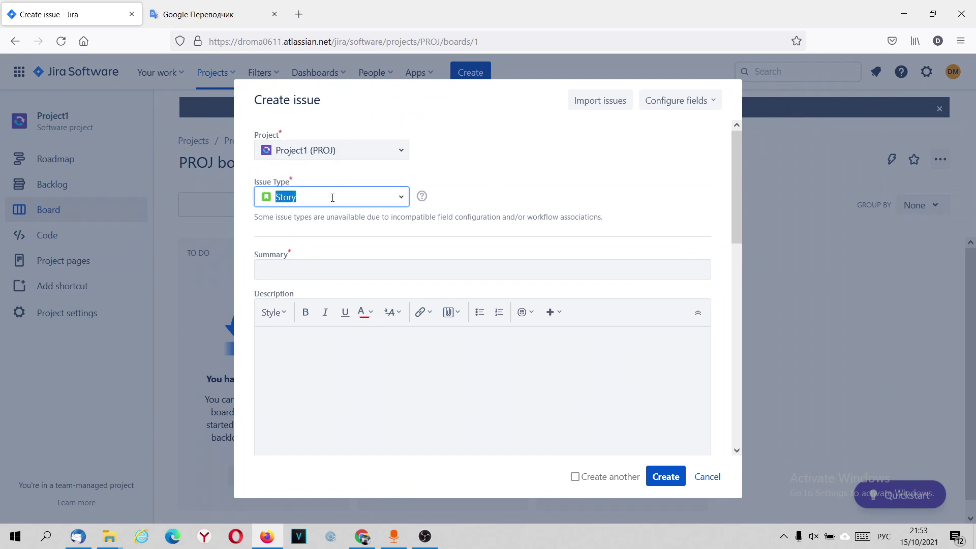
click(284, 248)
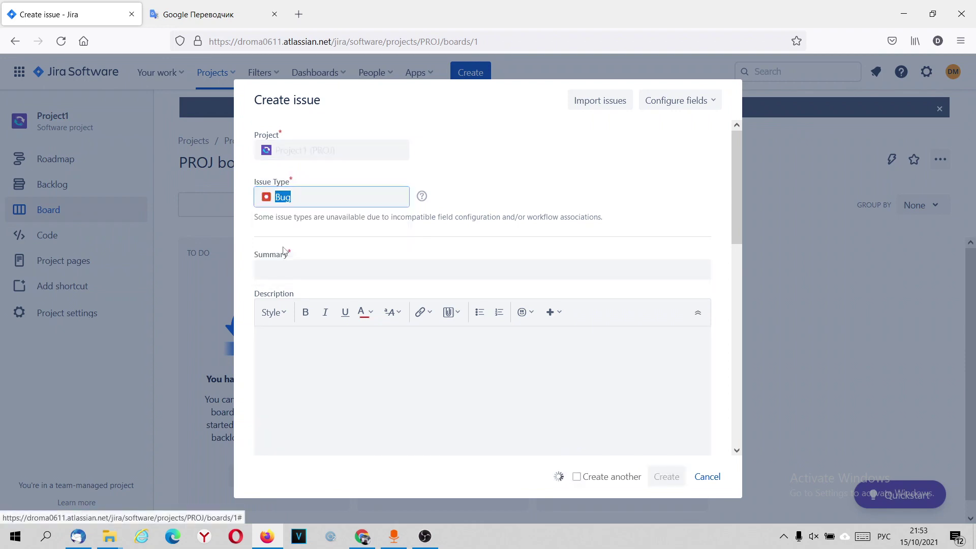
click(299, 260)
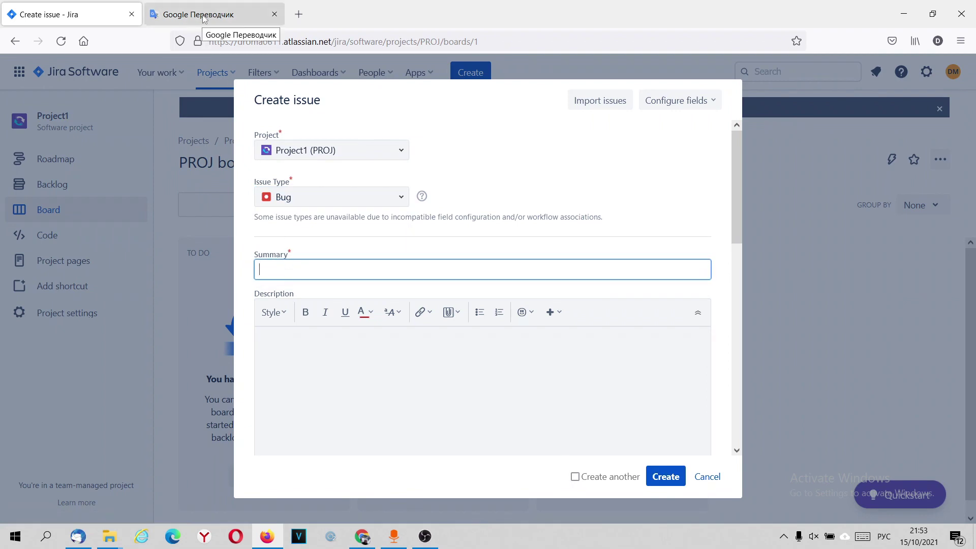
In Google Translate, correct the typo Сфммери to Саммери in the source text
click(206, 17)
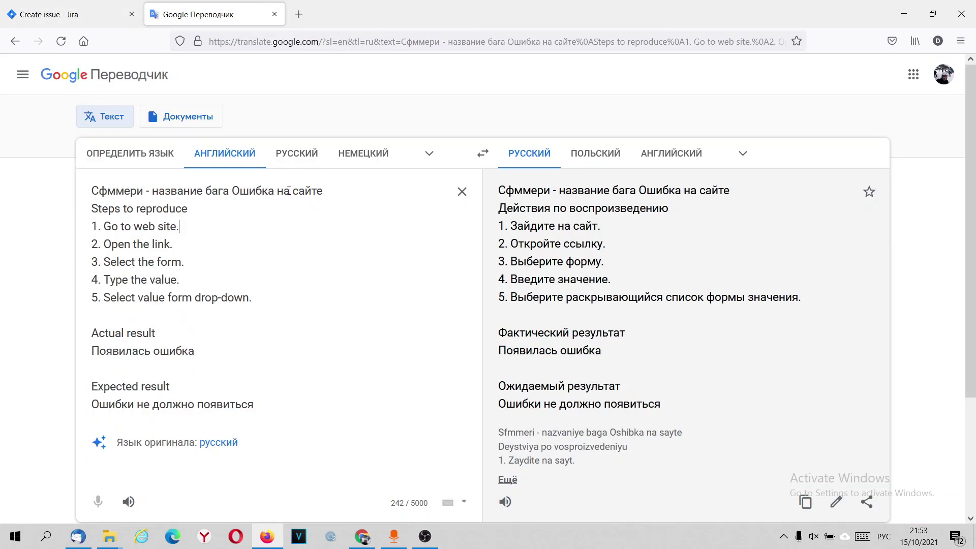
click(108, 190)
key(BackSpace)
text(а)
Copy the whole summary line from Translate and return to the Jira form
drag(347, 189, 91, 191)
right_click(115, 193)
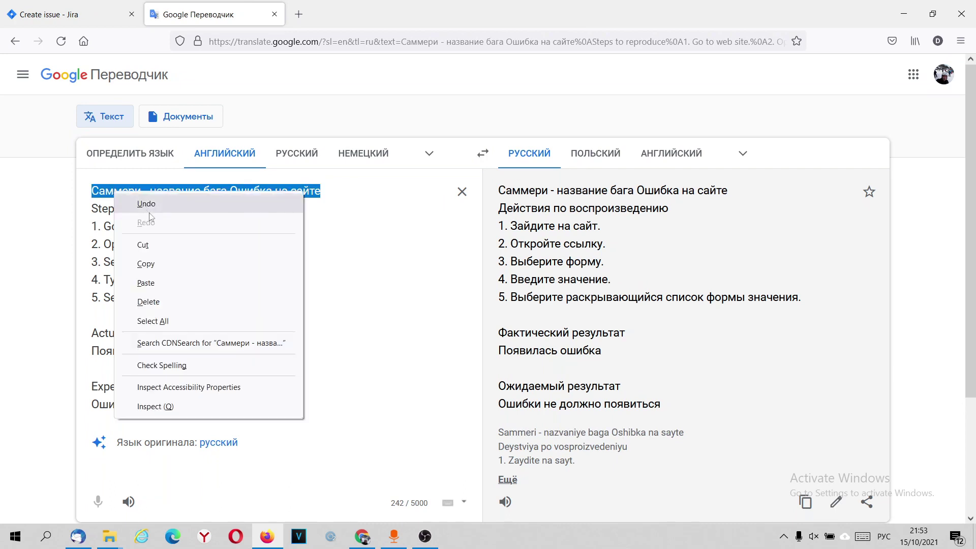
click(159, 259)
click(86, 20)
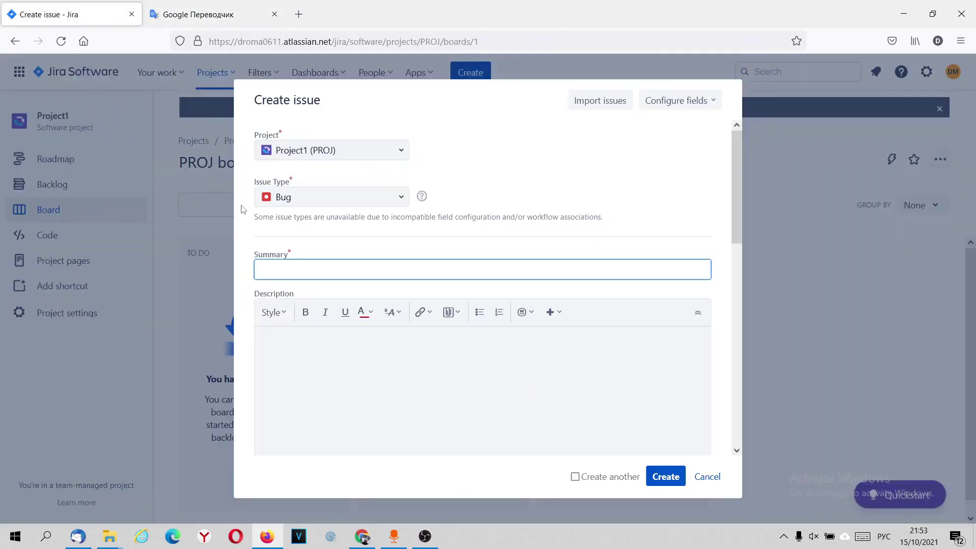
Paste 'Саммери - название бага Ошибка на сайте' into the bug's Summary field
key(ctrl+v)
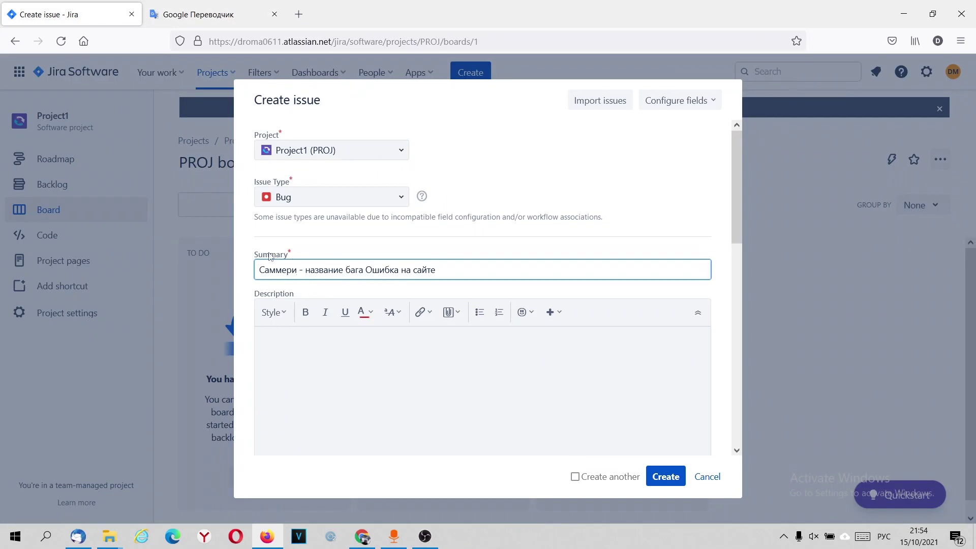
drag(297, 270, 247, 270)
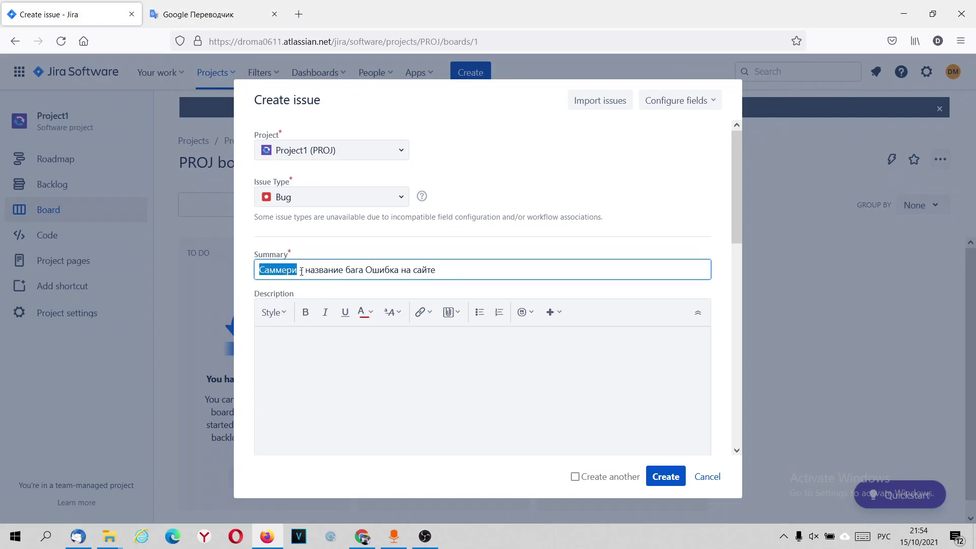
click(376, 367)
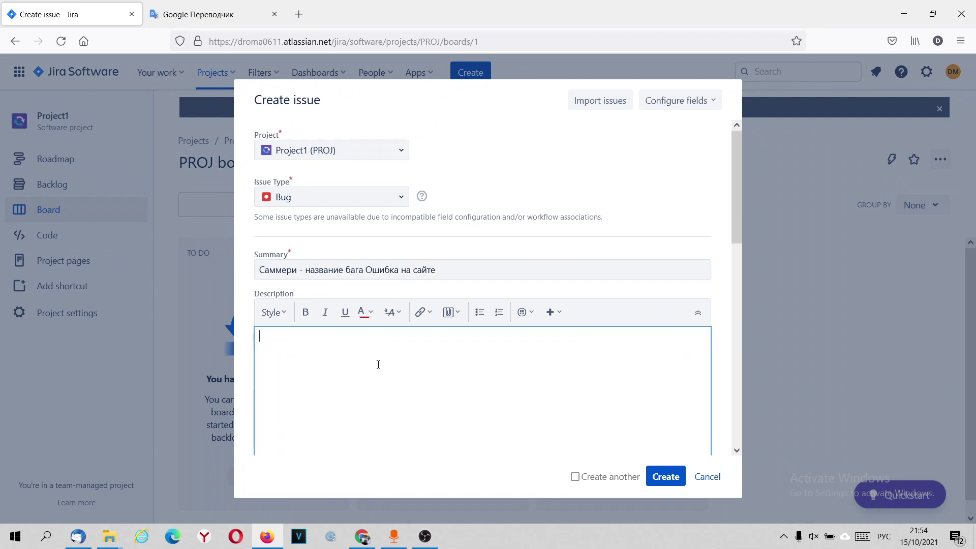
scroll(334, 340, down, 3)
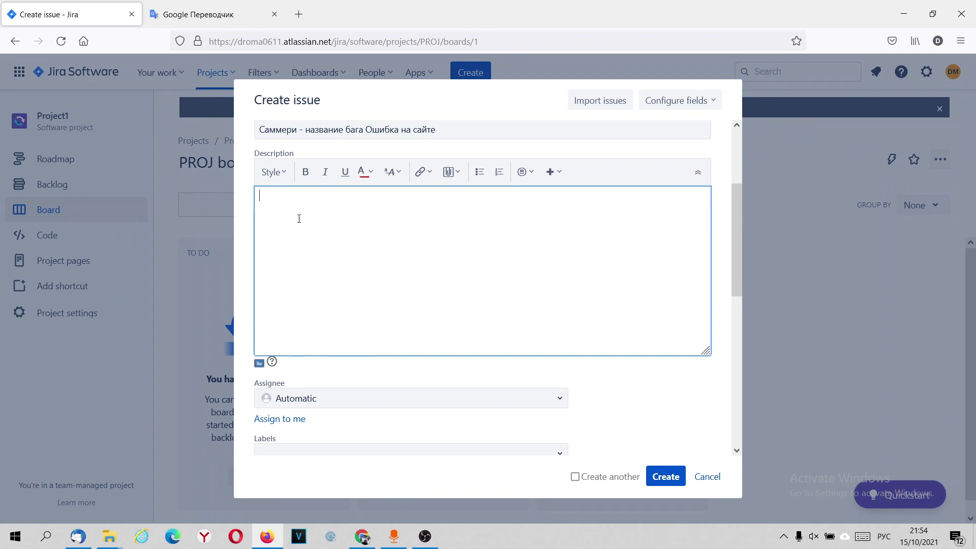
scroll(343, 246, up, 2)
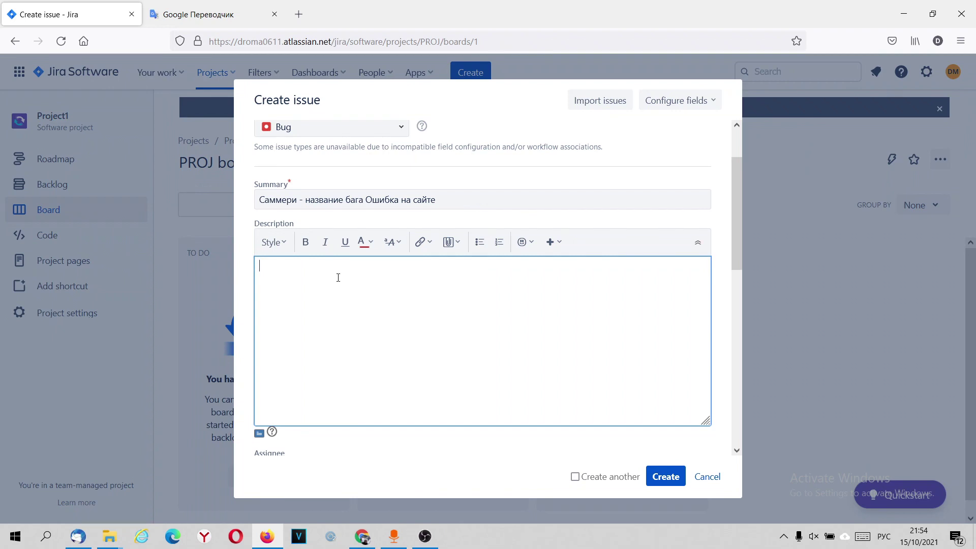
Copy the five reproduction steps from the translator and paste them into Description
click(214, 14)
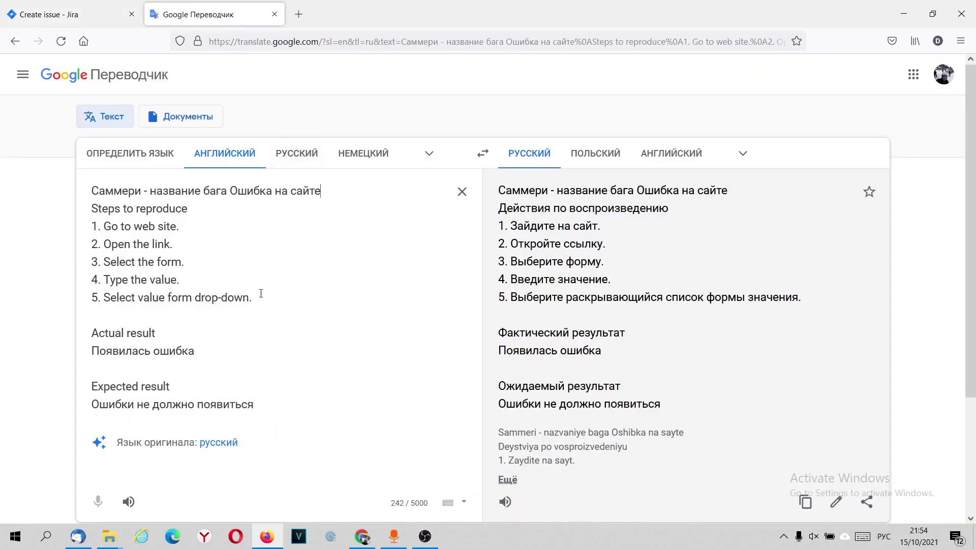
drag(260, 297, 87, 226)
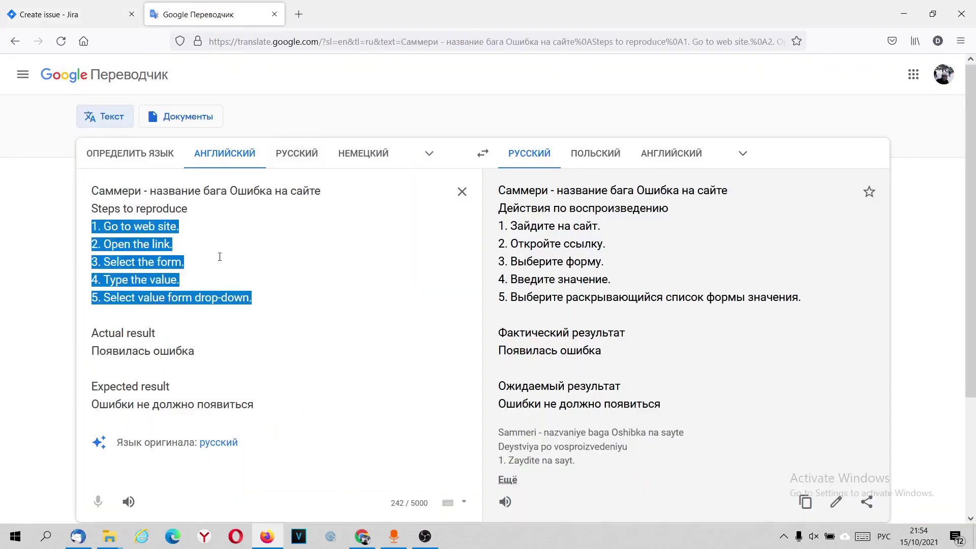
click(87, 14)
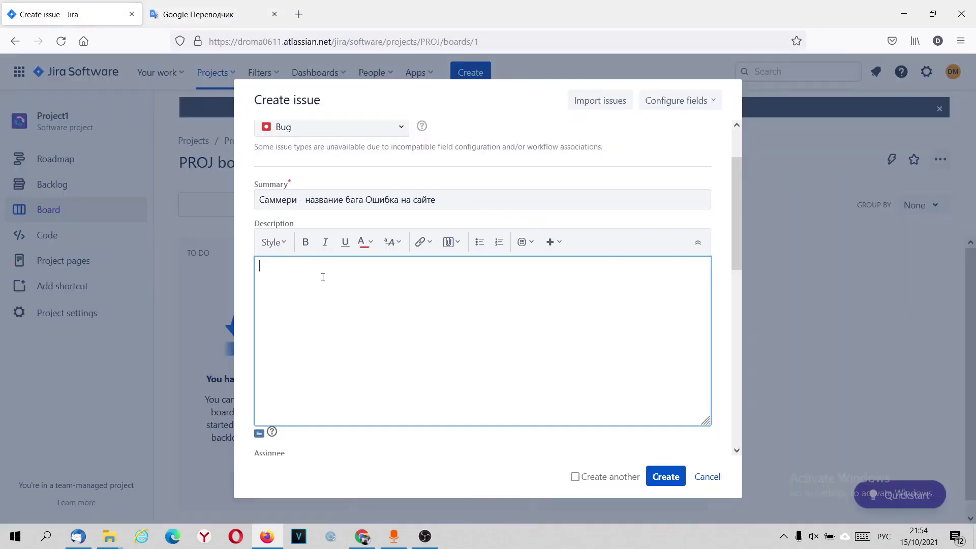
key(ctrl+v)
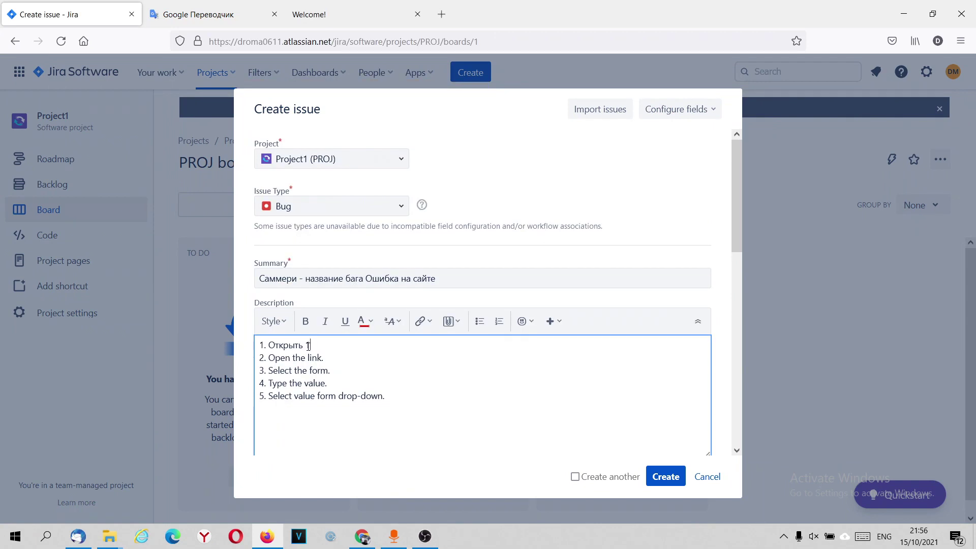
Copy the buggy-testingcup task_8 test page address and come back to the Jira form
click(327, 17)
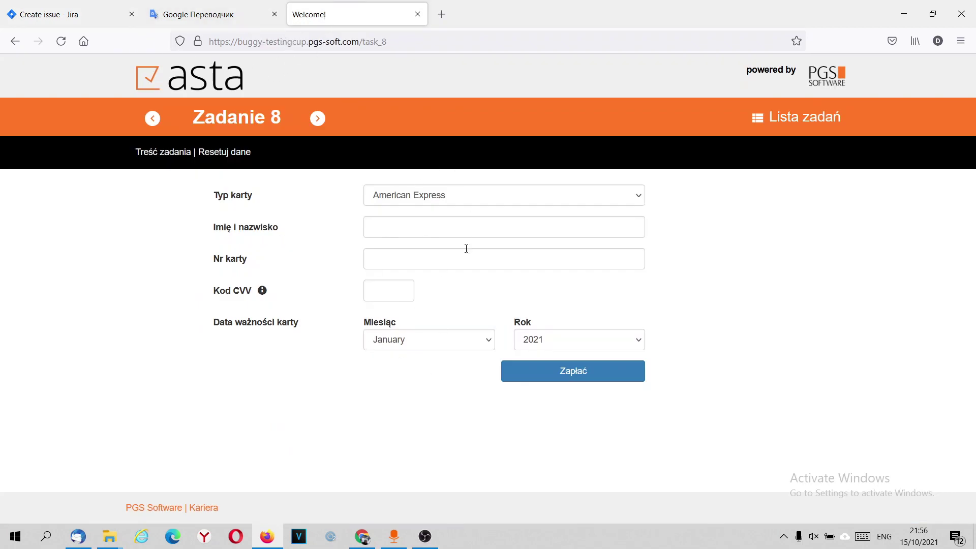
click(316, 42)
right_click(316, 44)
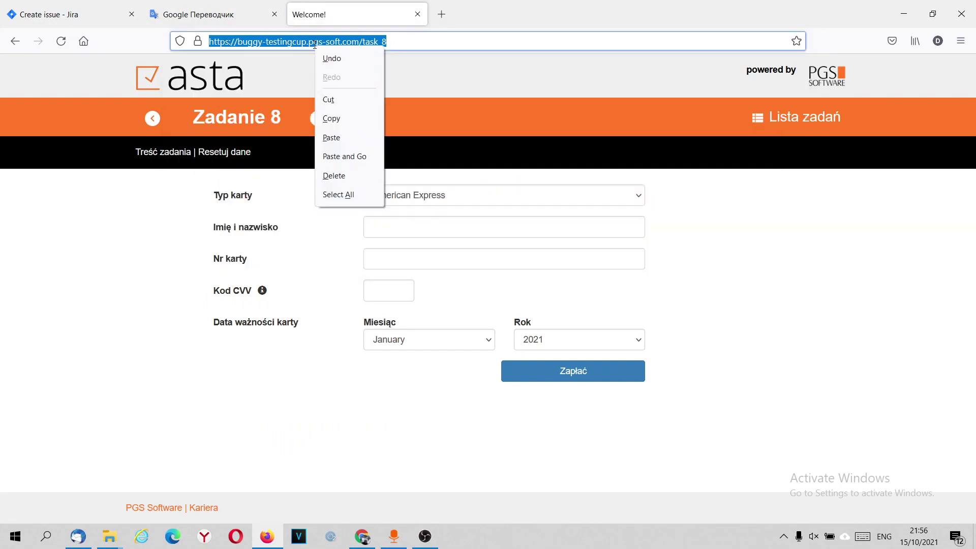
click(343, 117)
click(71, 14)
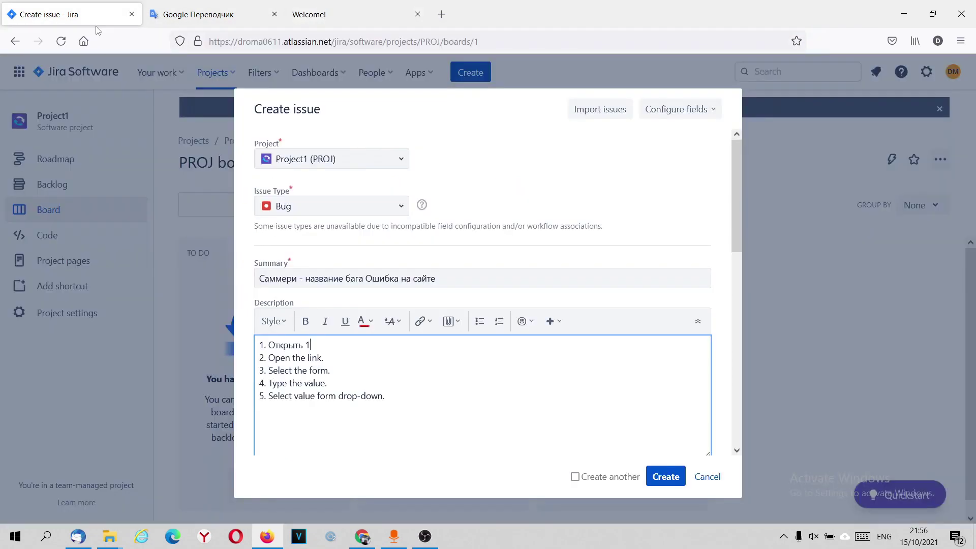
double_click(308, 345)
key(BackSpace)
key(ctrl+v)
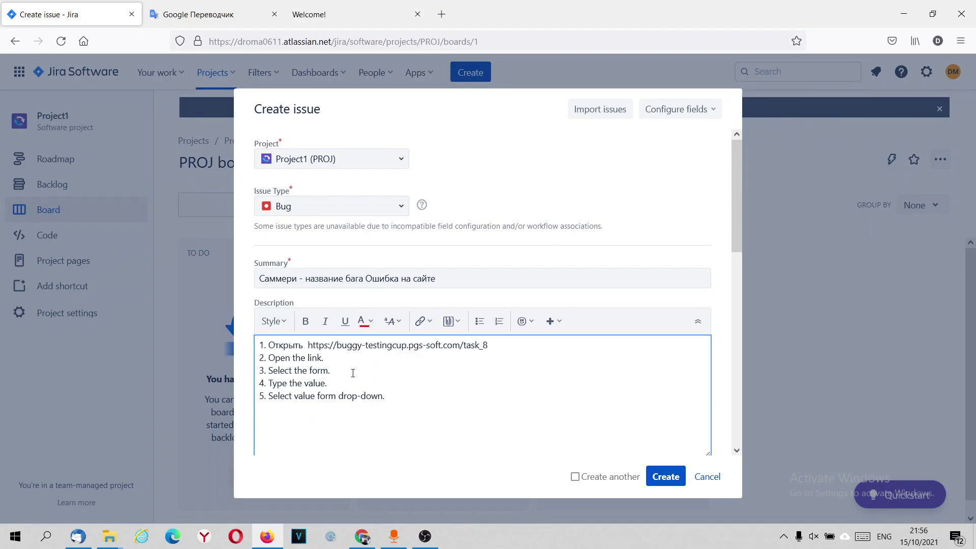
drag(270, 358, 352, 396)
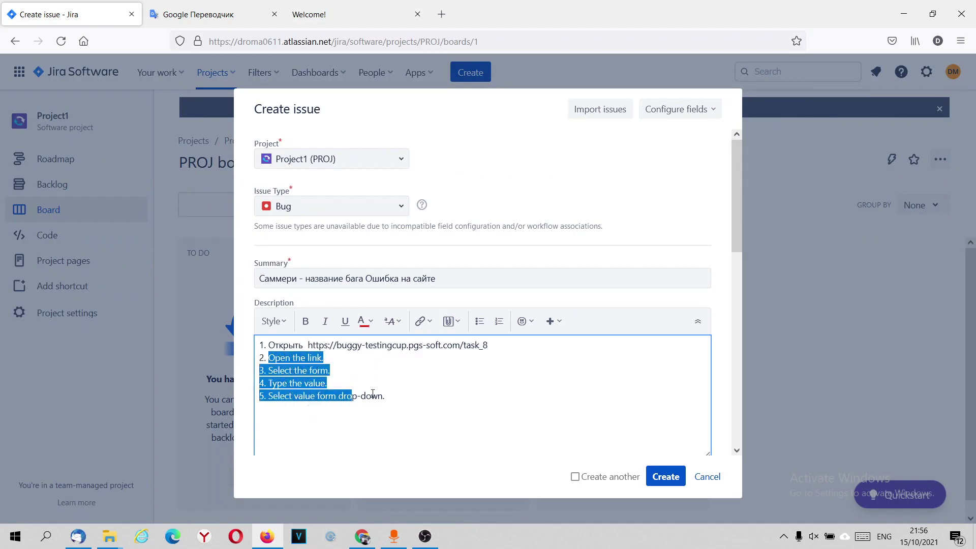
click(371, 395)
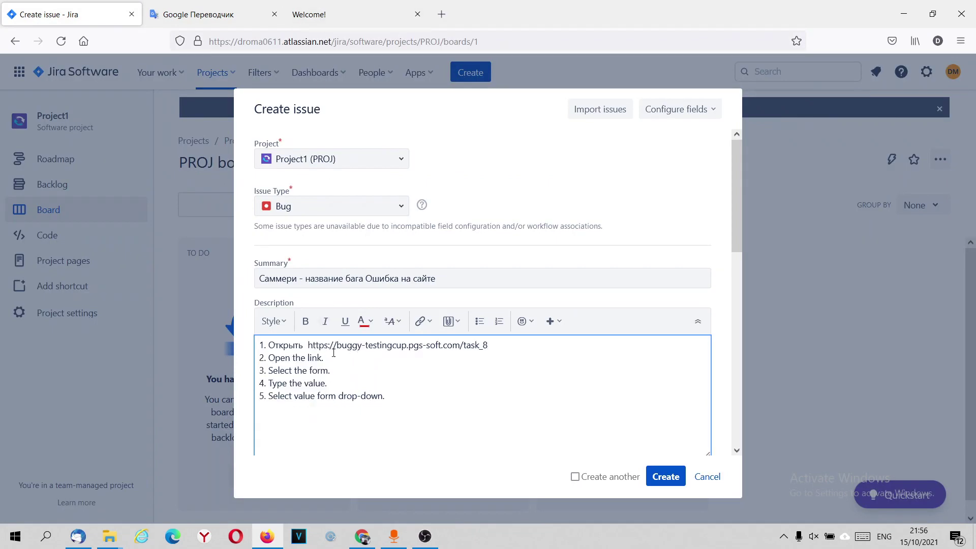
Set the card type on the asta payment form to MasterCard, then return to Jira
click(351, 16)
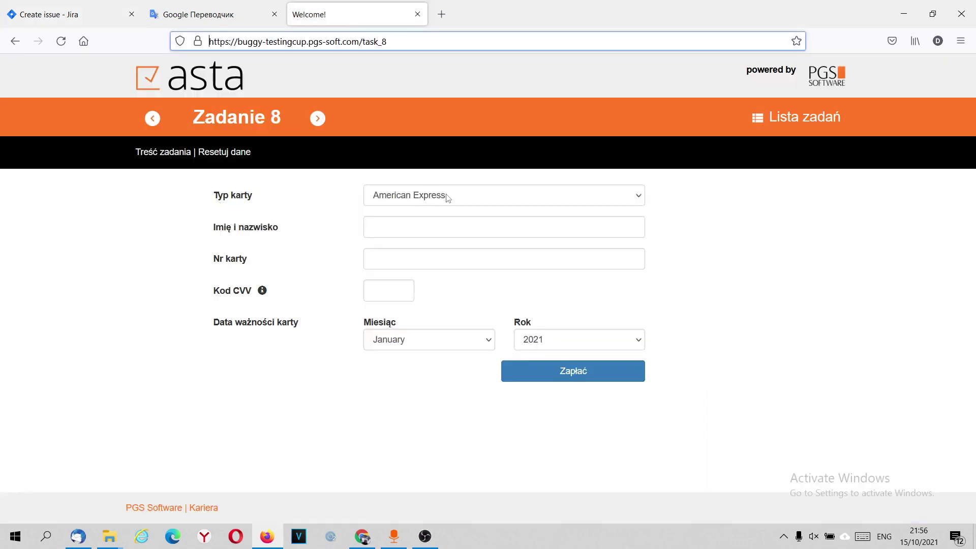
click(490, 196)
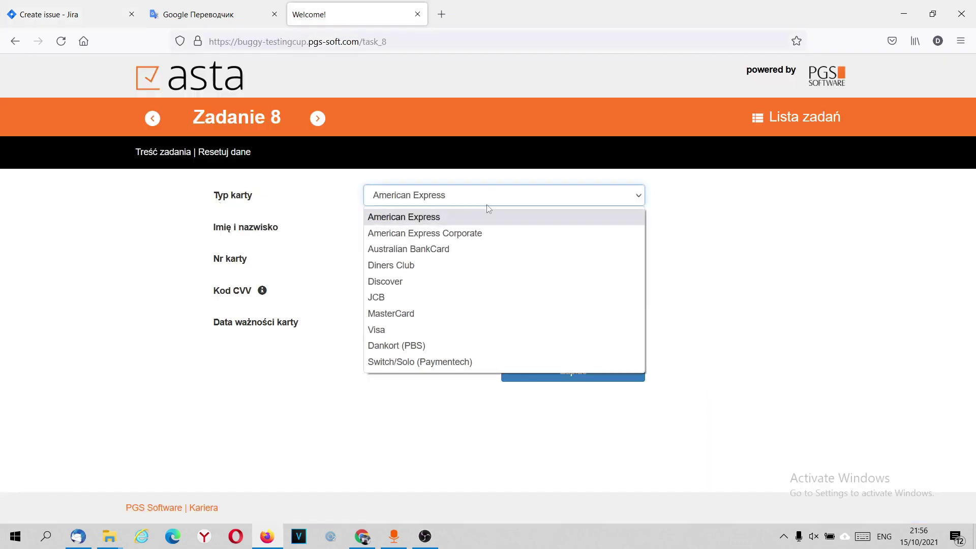
click(409, 315)
drag(254, 196, 212, 197)
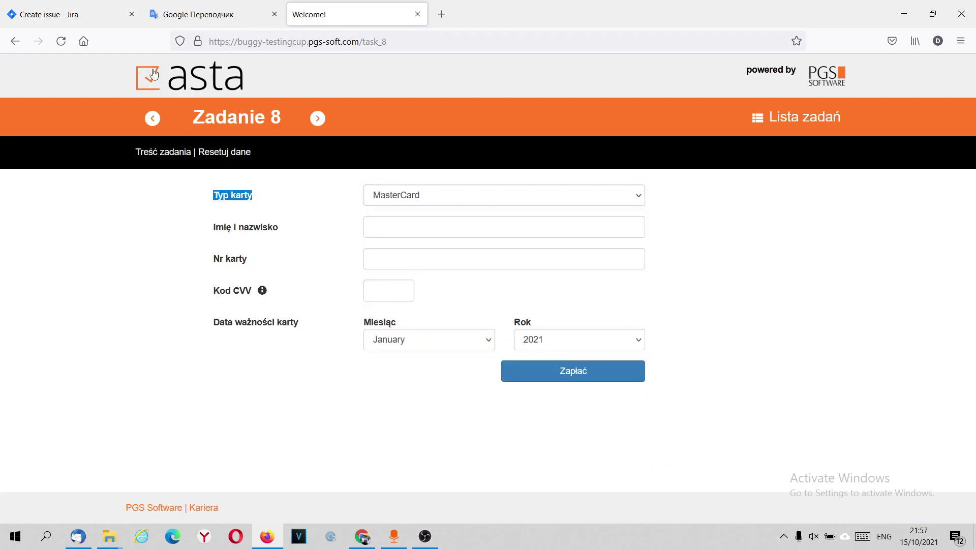
click(102, 20)
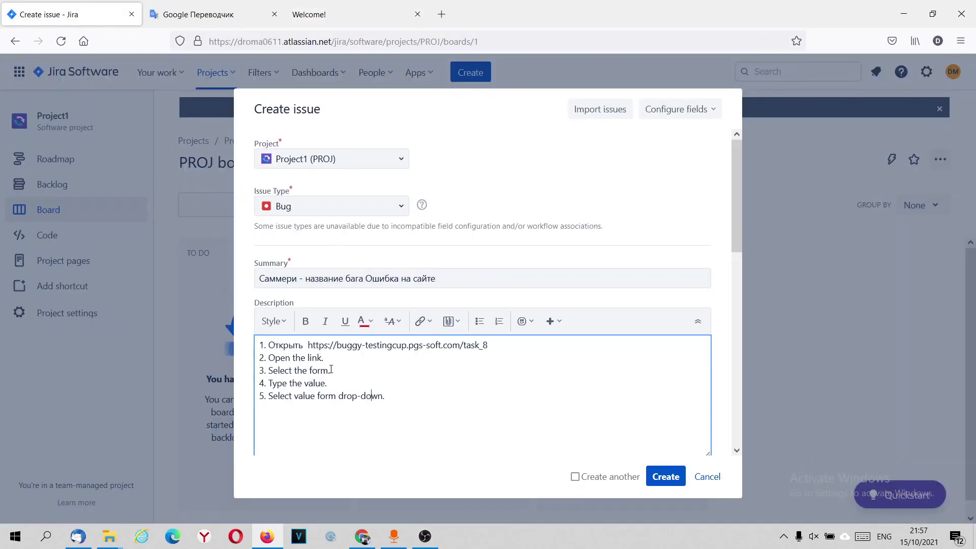
Rewrite bug step 2 in Russian as choosing the Мастеркард credit card
drag(271, 359, 335, 360)
key(BackSpace)
text(Ds,hfnm)
key(BackSpace)
key(BackSpace)
key(BackSpace)
key(BackSpace)
key(BackSpace)
key(BackSpace)
key(BackSpace)
key(BackSpace)
key(alt+shift)
text(Выбрать кредитную карту)
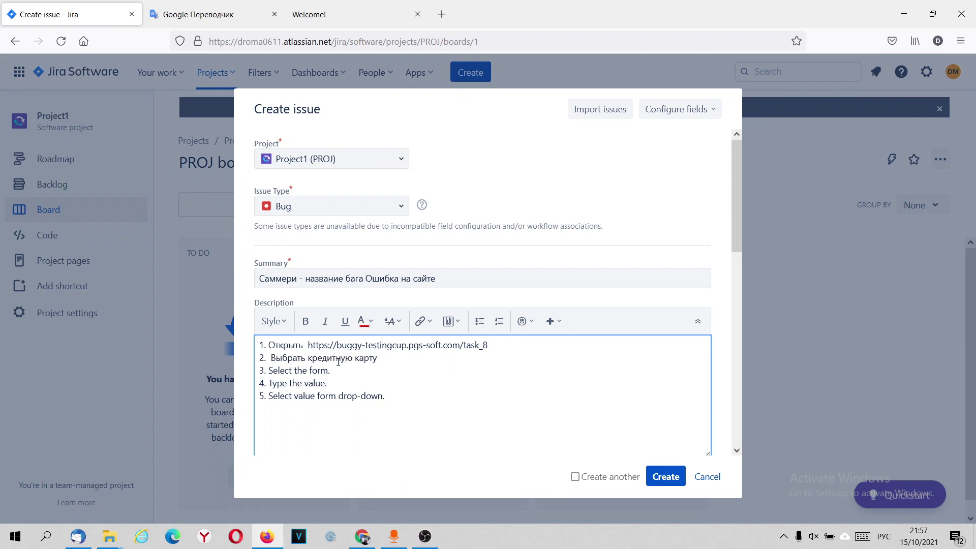
text( - Мастеркард)
drag(269, 370, 365, 369)
key(BackSpace)
text(введи зна)
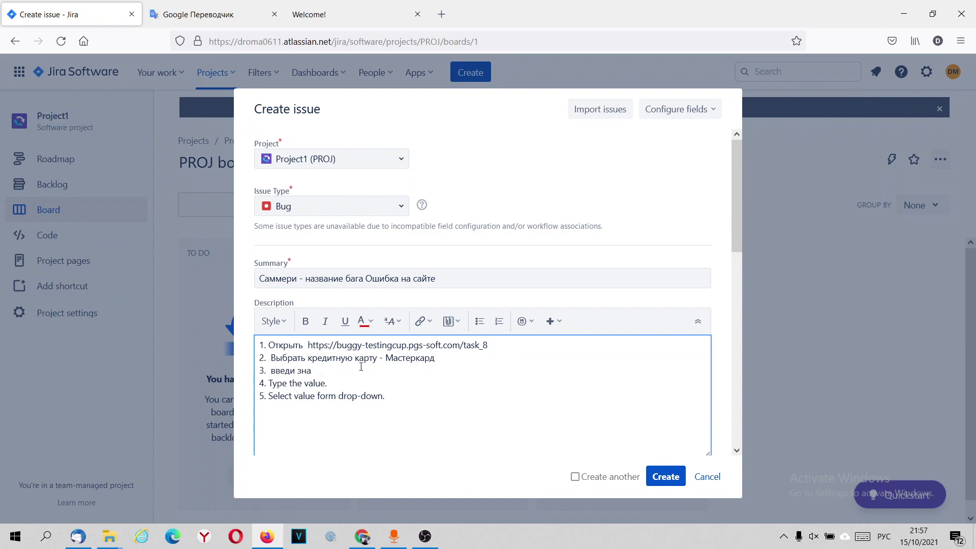
text(чение 411111111111)
text(1111 в поле )
text(ЭЭ)
key(BackSpace)
key(BackSpace)
key(alt+shift)
text("")
key(alt+shift)
text(Номер карты)
key(shift+Left)
key(shift+Left)
key(shift+Left)
key(shift+Left)
key(shift+Left)
key(shift+Left)
key(shift+Left)
key(shift+Left)
key(shift+Left)
key(shift+Left)
key(shift+Left)
key(shift+Left)
key(shift+Left)
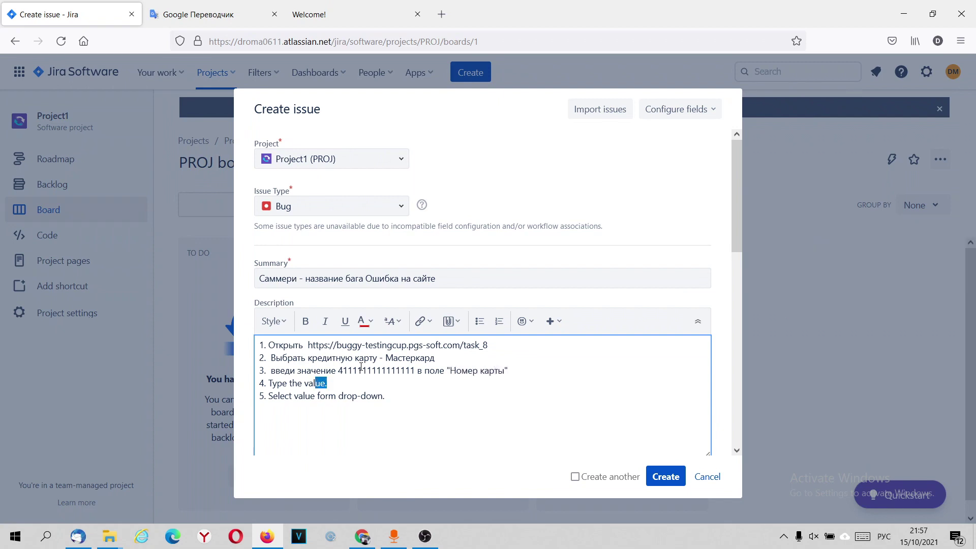
click(386, 7)
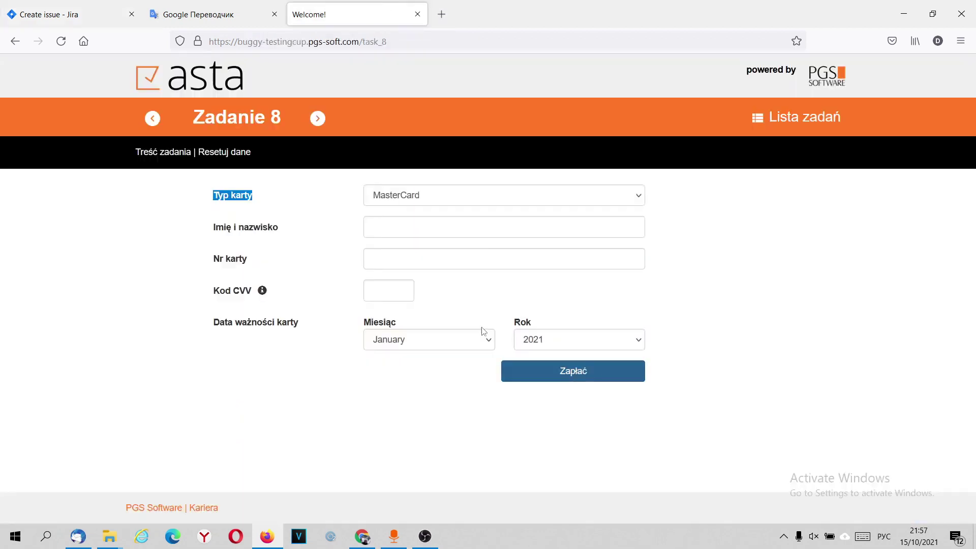
Replace step 4 with a Russian line about pressing the pay button
click(124, 15)
key(BackSpace)
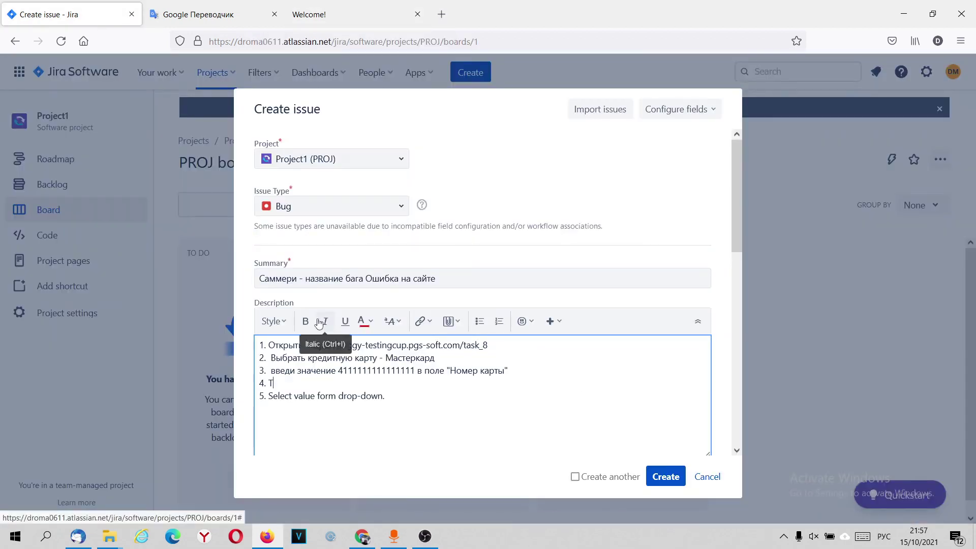
text(Нажали кнопку заплак)
key(Return)
key(Return)
scroll(483, 244, down, 4)
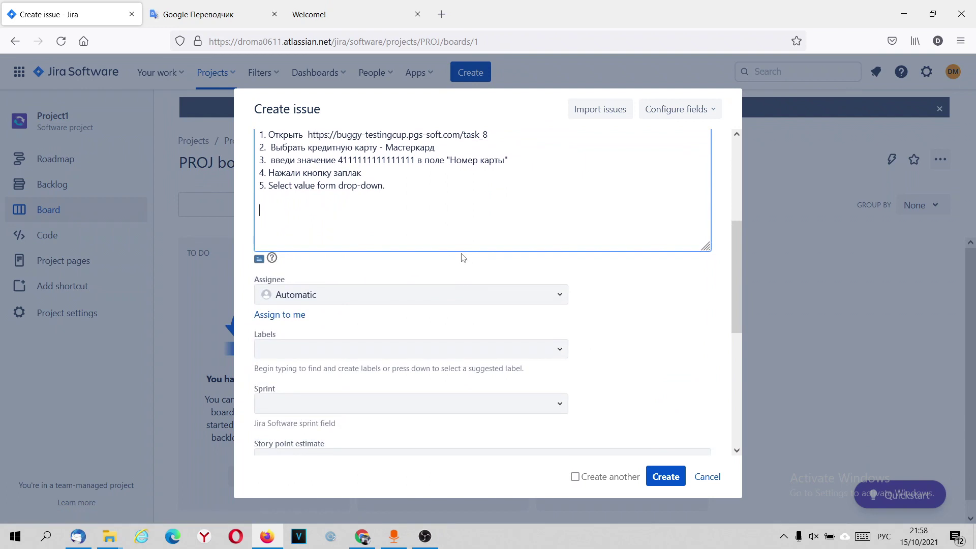
Add an 'Ожидаемый результат' section stating that no error should appear
text(Ожидаемый результата)
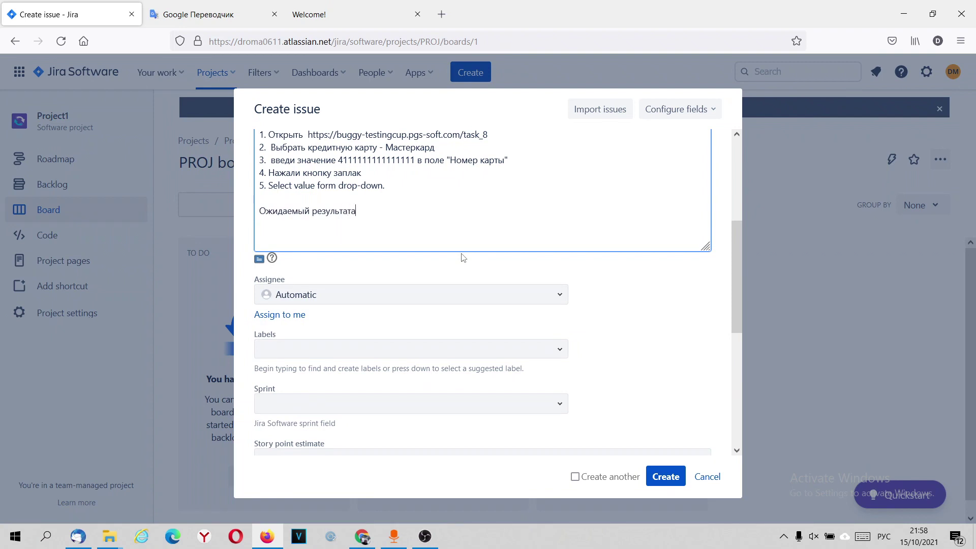
key(BackSpace)
text(Недожна пояаи)
key(BackSpace)
text(виться ошибка)
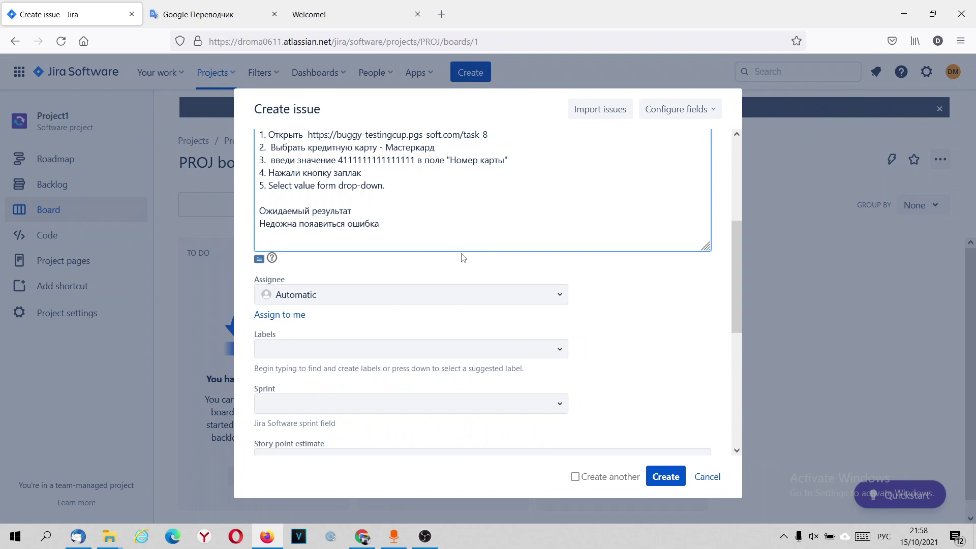
Add a 'Фактический результат' section reading 'Произошла ошибка'
key(Return)
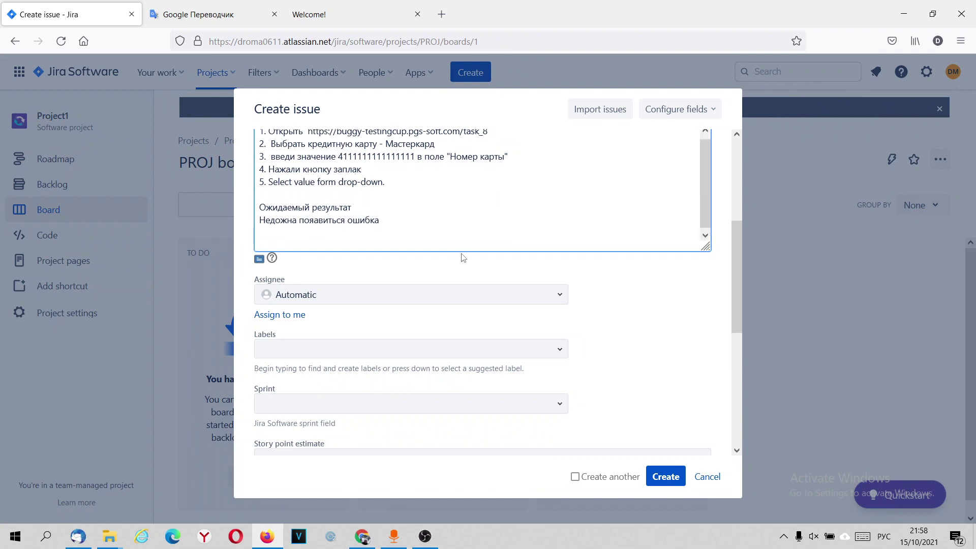
text(Фактический результат)
key(Return)
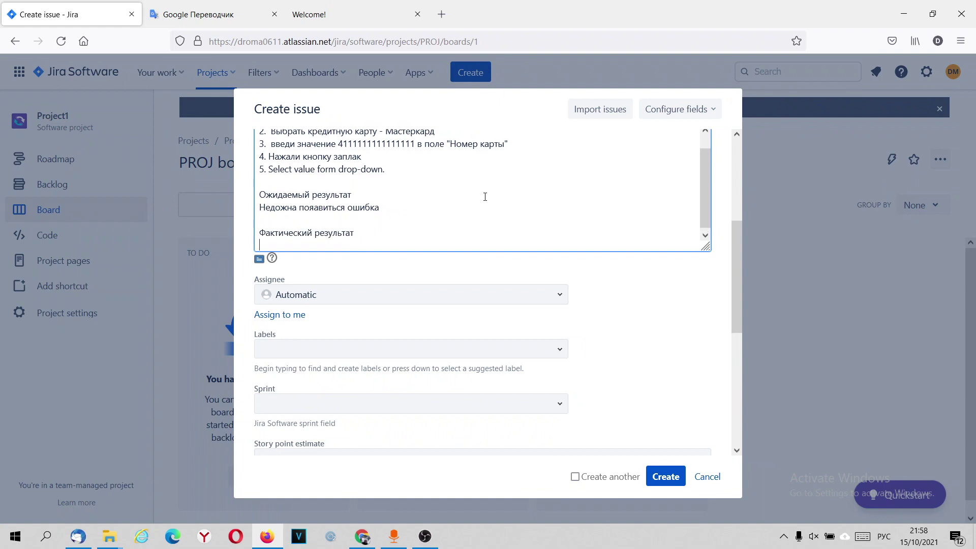
text(Произошла ошибка)
Check the asta payment form's validation by submitting it empty and with 999999
click(334, 15)
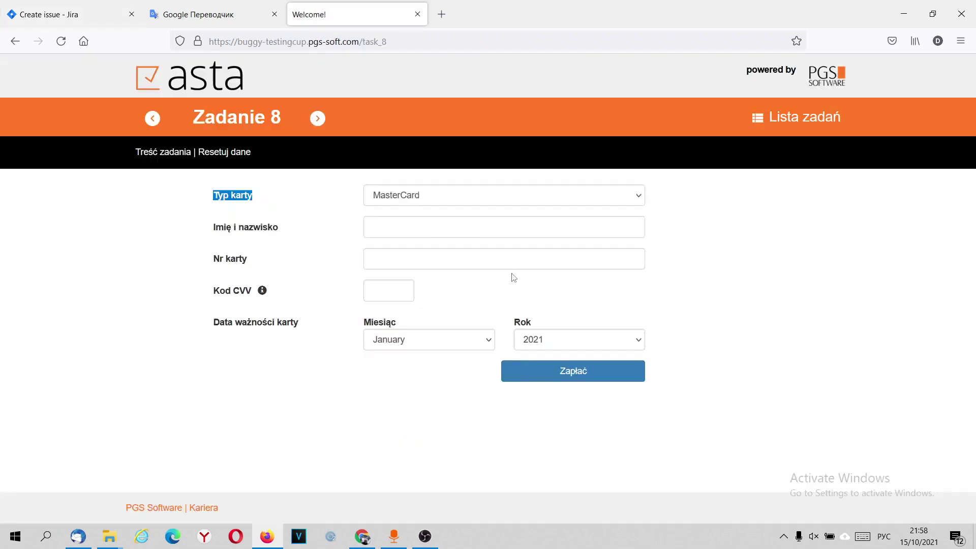
click(539, 344)
click(447, 342)
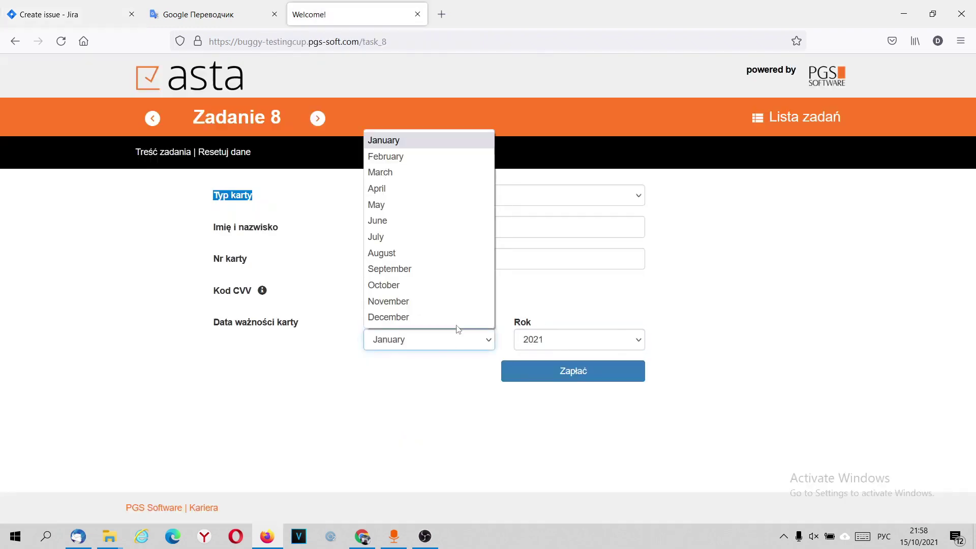
click(801, 288)
click(578, 376)
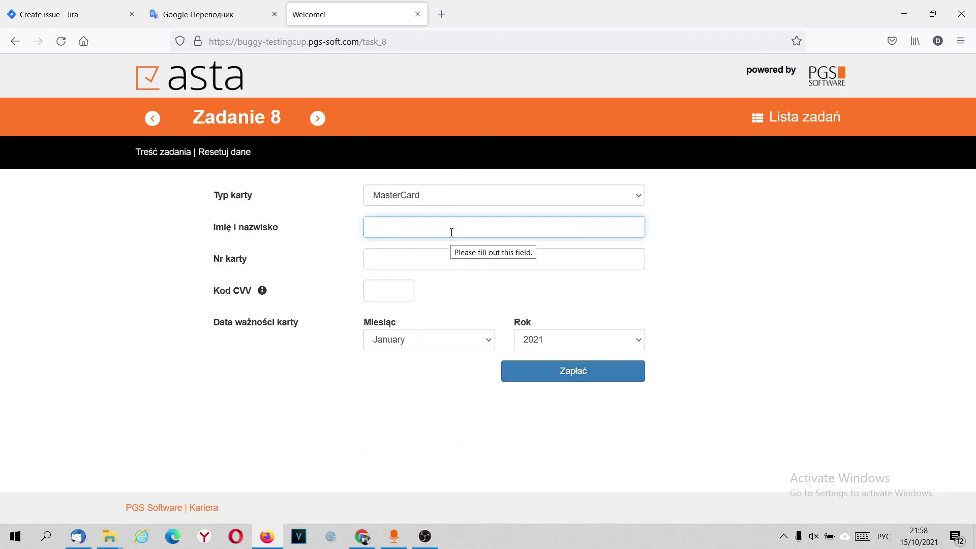
text(999999)
click(558, 378)
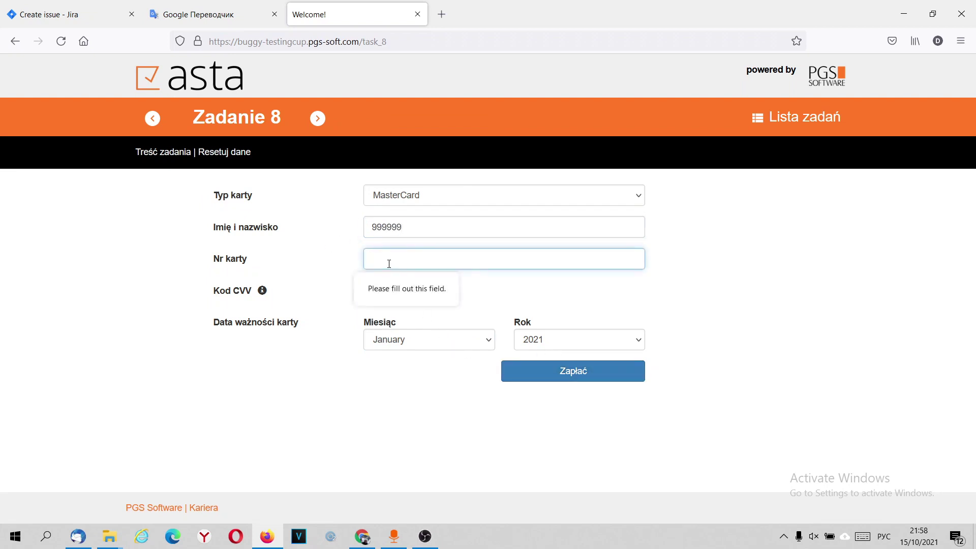
text(411111)
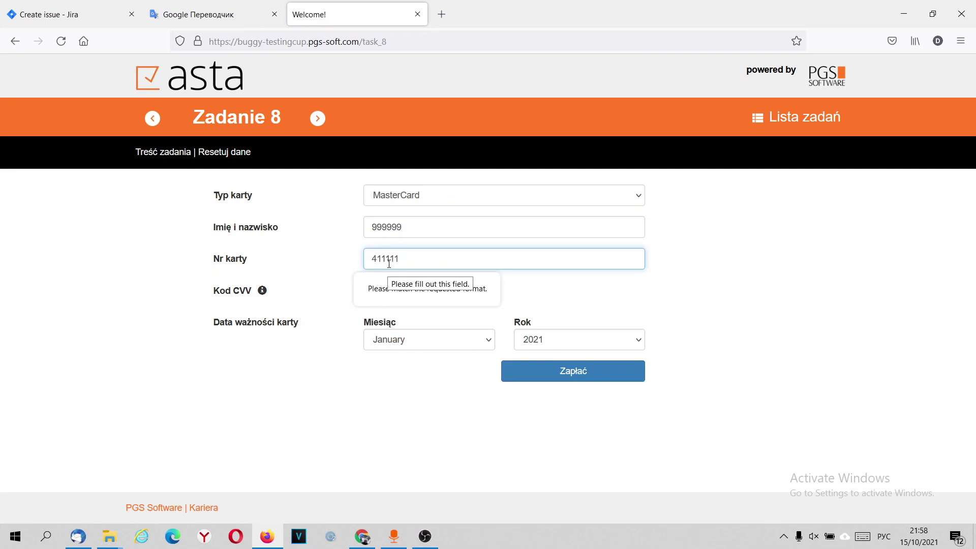
text(1111111111)
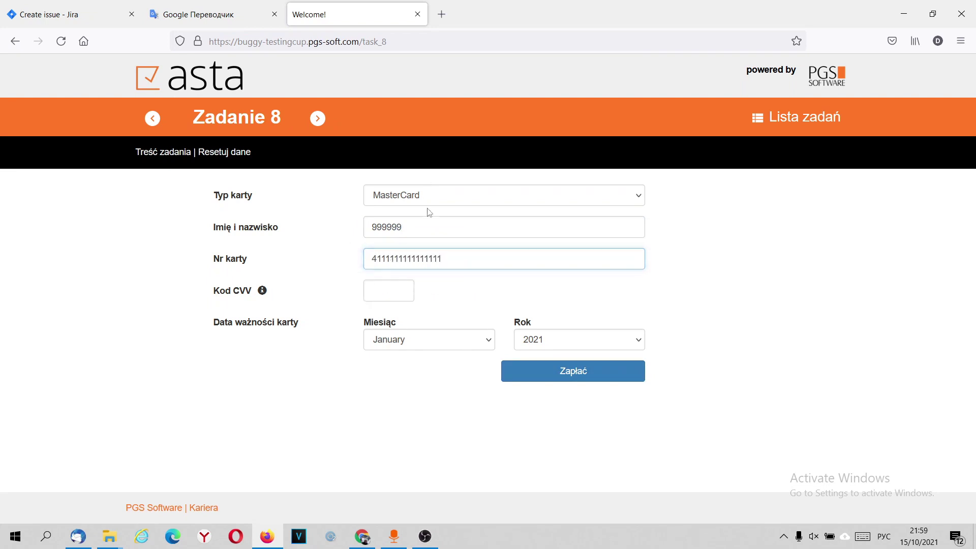
click(431, 196)
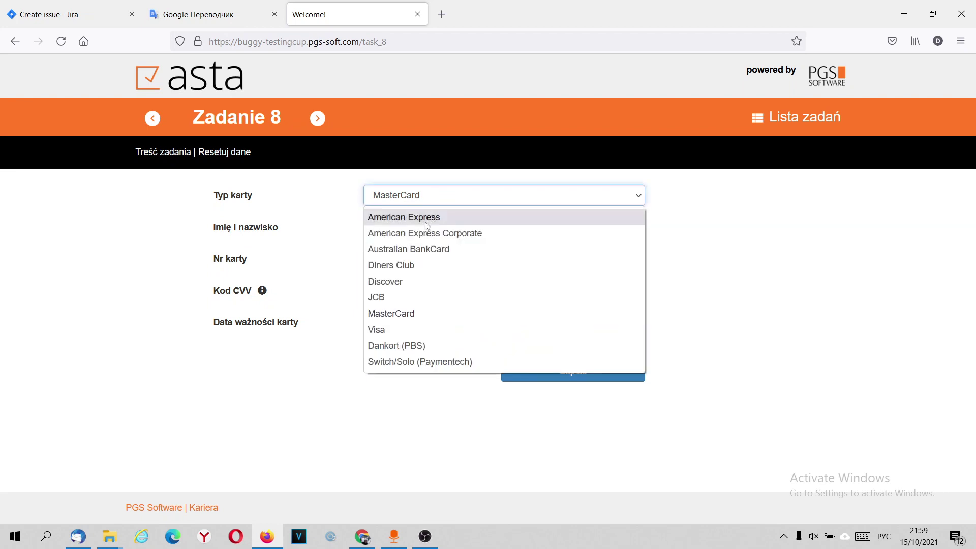
click(409, 331)
click(397, 294)
text(123)
click(424, 339)
click(433, 284)
drag(419, 230, 368, 227)
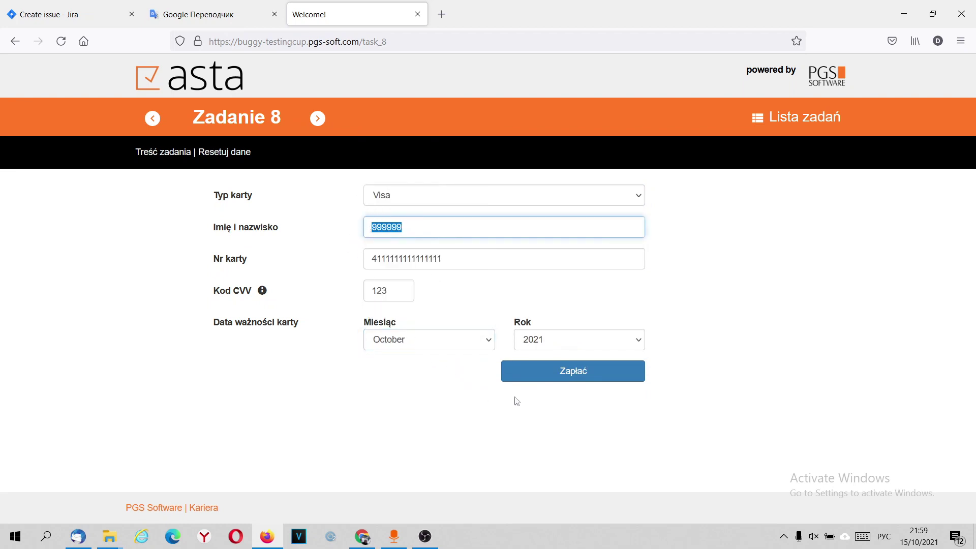
click(528, 372)
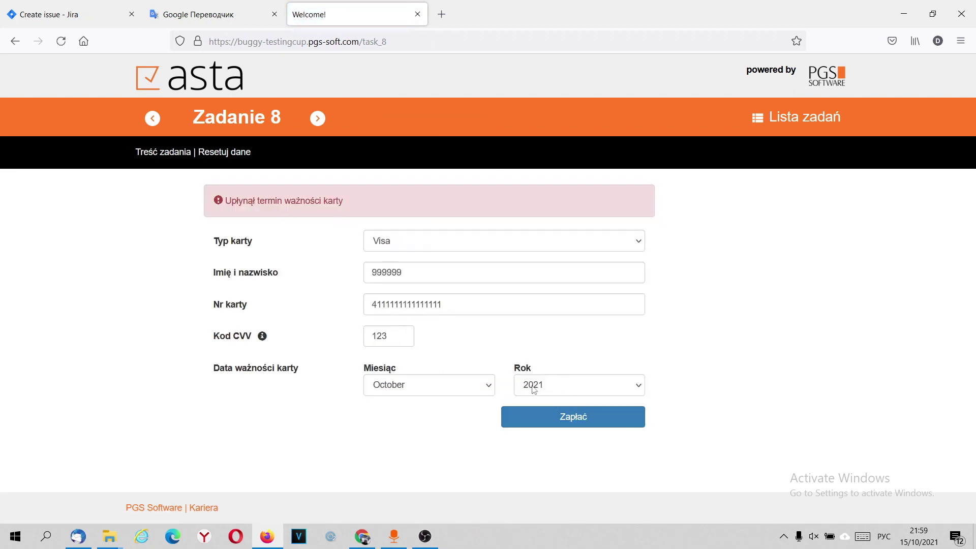
Change the expiry year to 2029 and resubmit the payment successfully
click(549, 387)
click(545, 337)
click(567, 425)
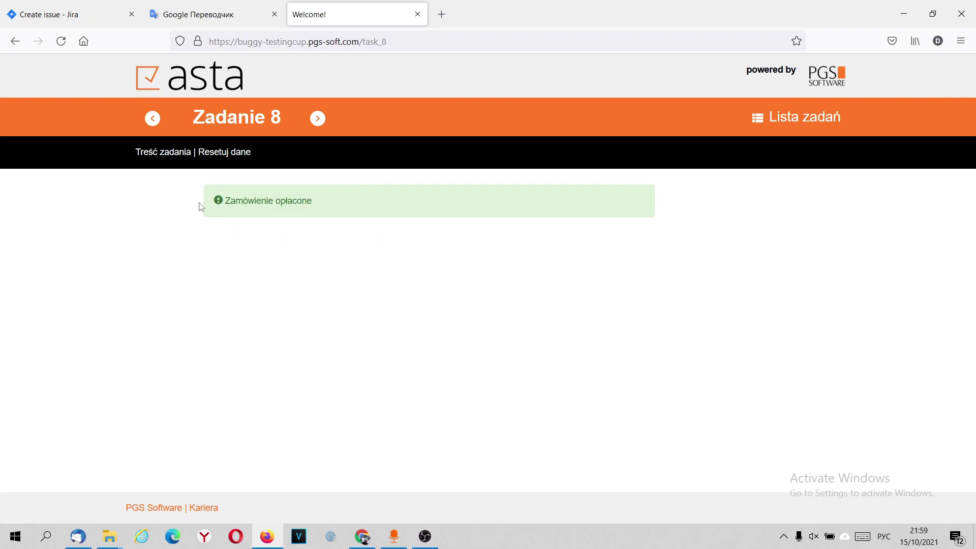
click(90, 22)
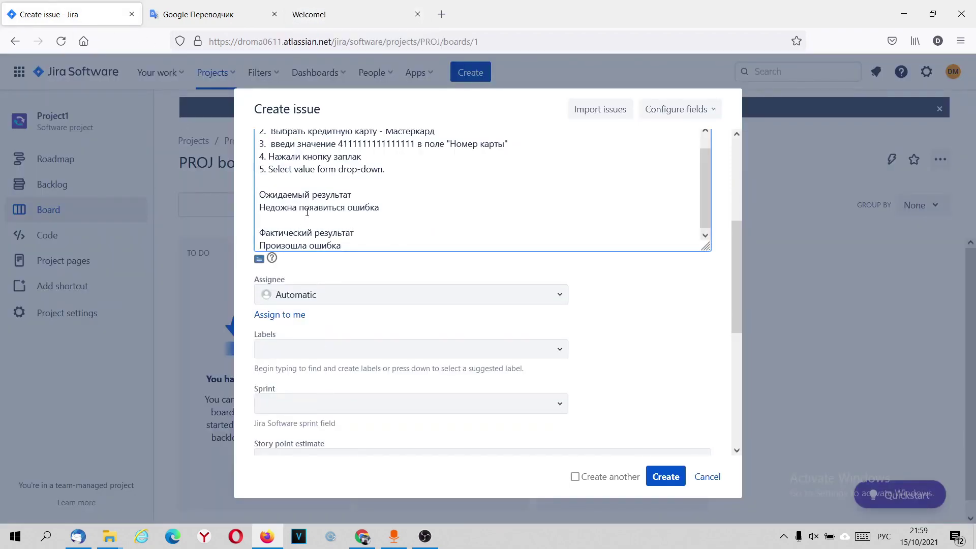
Change expected result to a correct-name prompt and actual to 'Не появилось сообщение об ошибке'
drag(380, 208, 260, 206)
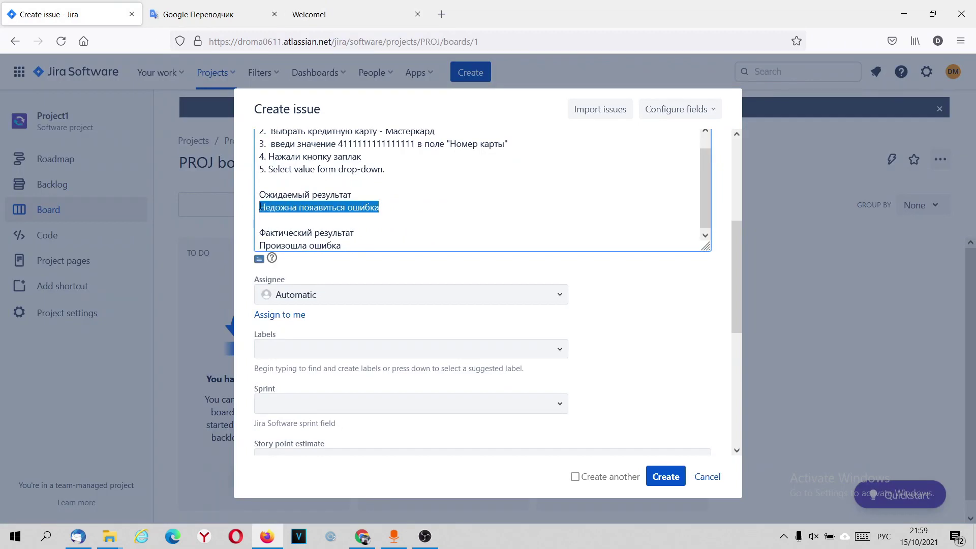
text(Должно появит)
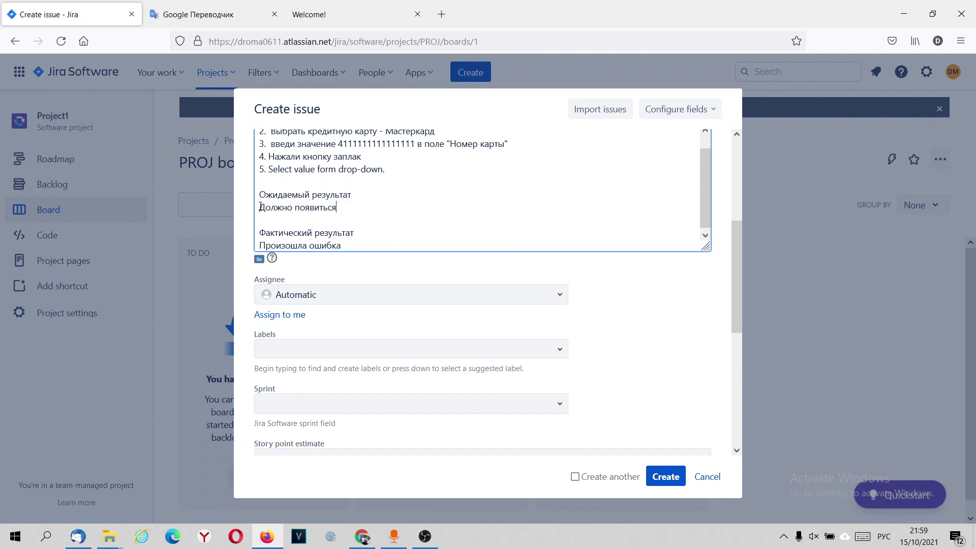
key(BackSpace)
key(BackSpace)
key(BackSpace)
key(BackSpace)
key(BackSpace)
key(BackSpace)
key(BackSpace)
key(BackSpace)
key(BackSpace)
key(BackSpace)
text(появиться сообщение - Введите првильное имя)
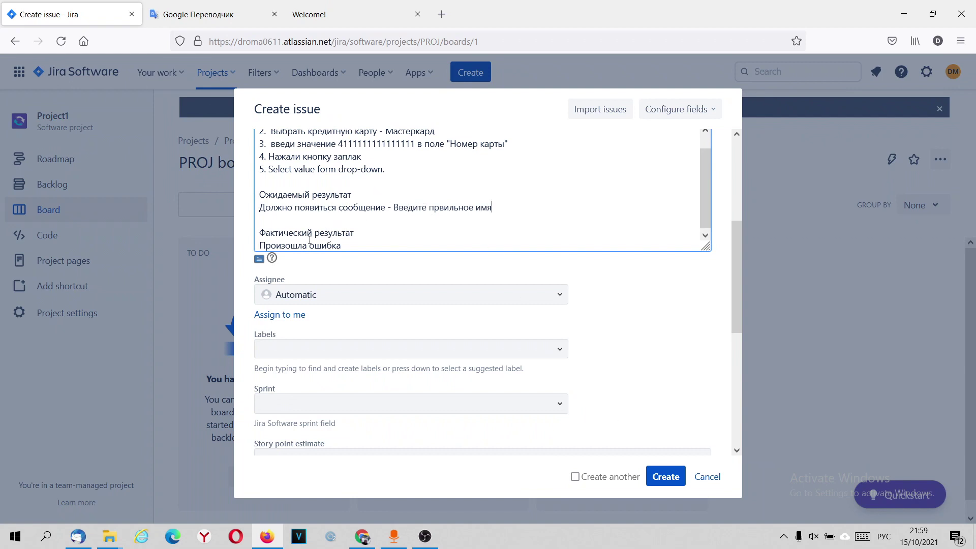
drag(356, 250, 260, 248)
text(Не появилось сообщение об)
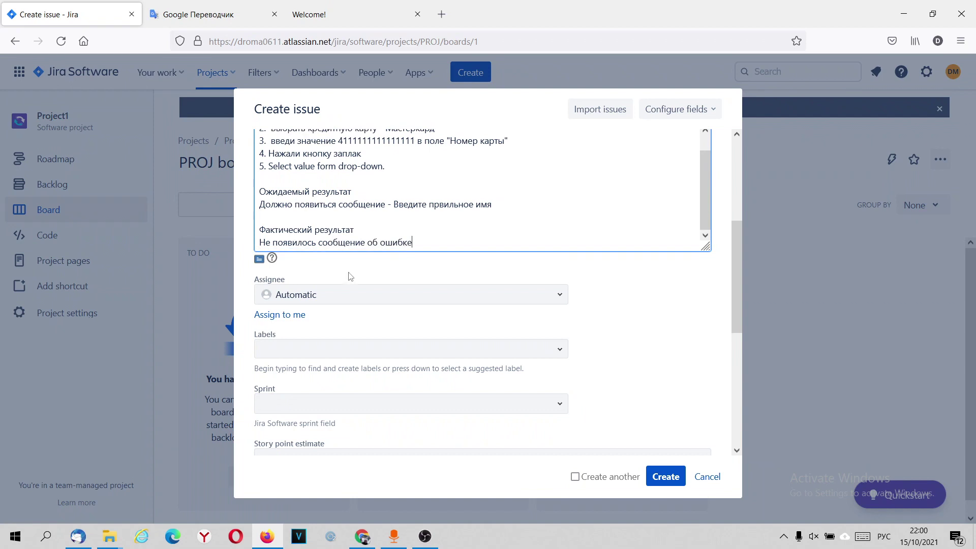
Scroll the Create issue form to Attachment, then switch to the asta Zadanie 8 page
scroll(323, 286, down, 2)
scroll(322, 287, down, 3)
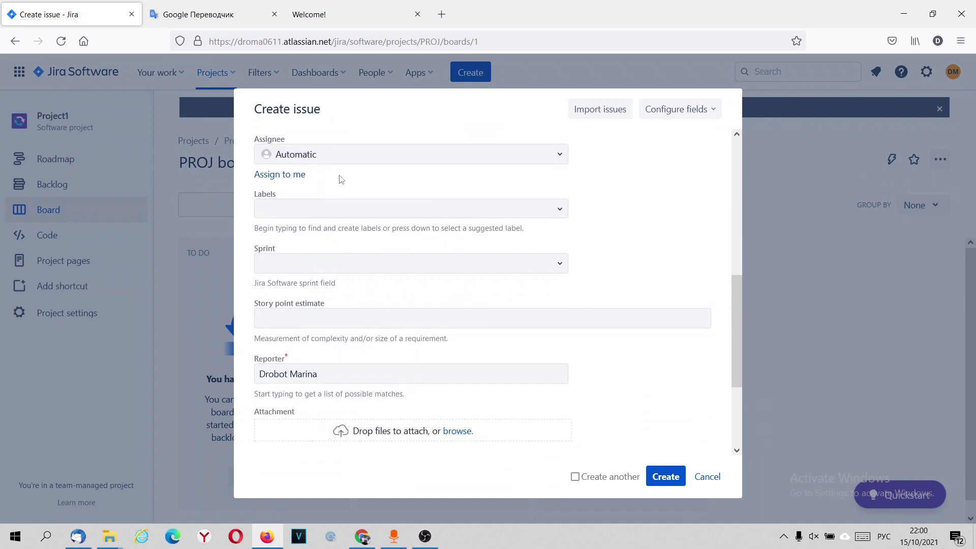
scroll(341, 196, up, 3)
scroll(339, 214, down, 5)
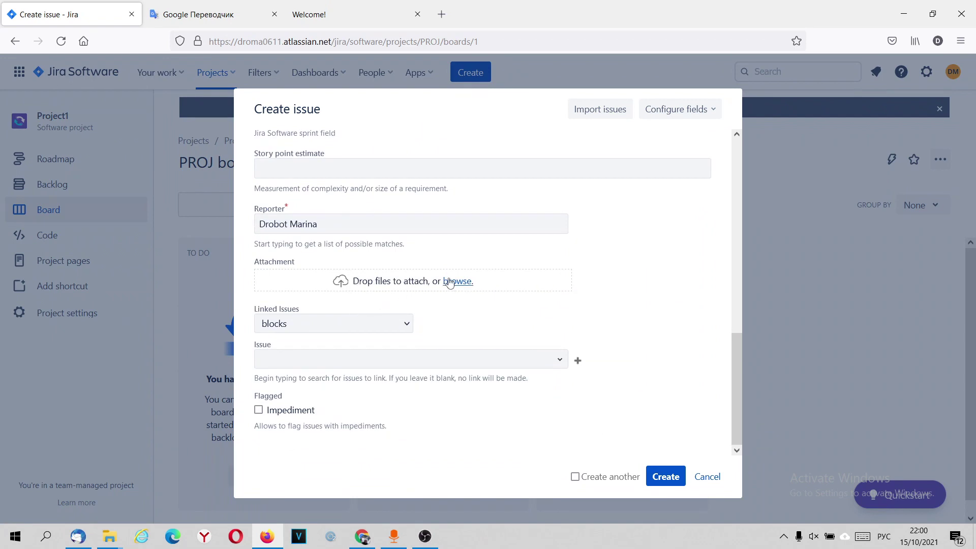
click(351, 14)
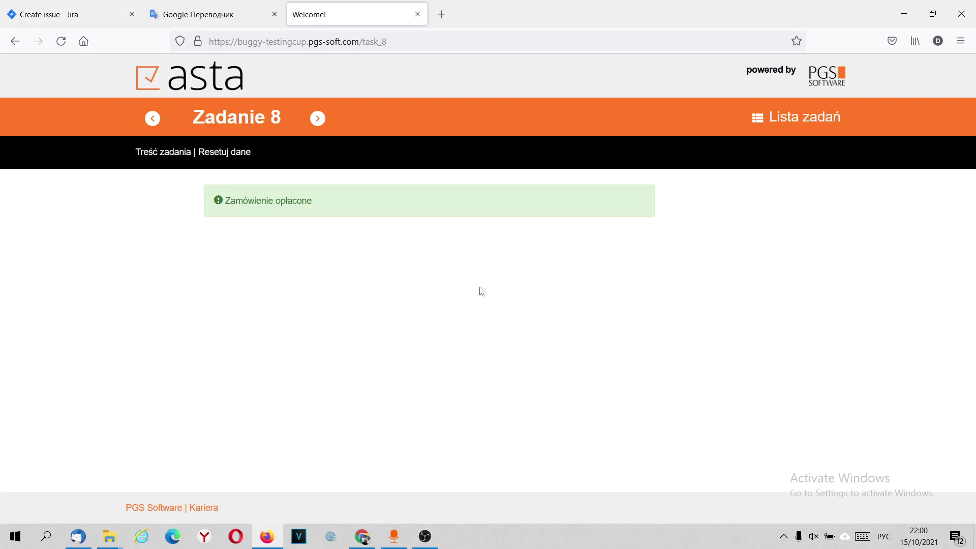
Create a new bitmap image on the Windows desktop
key(super+d)
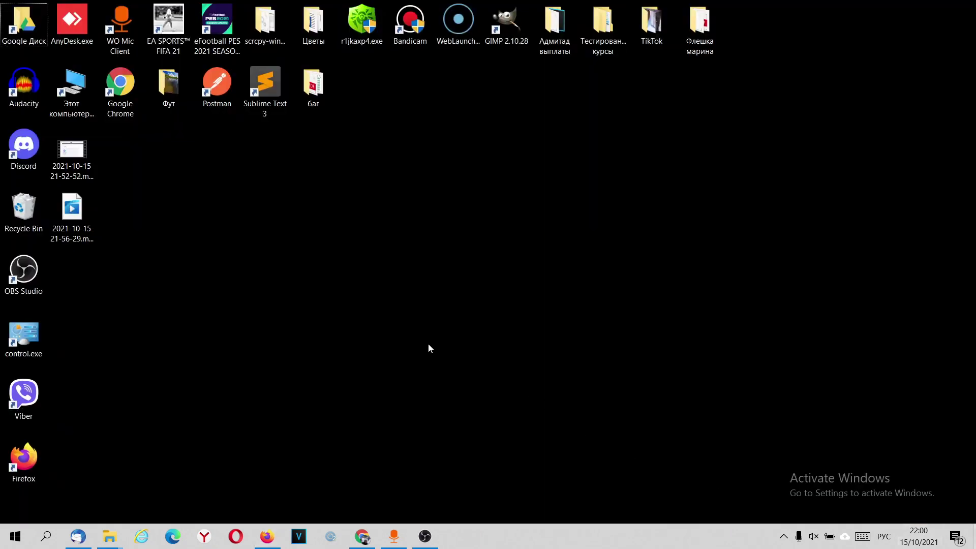
right_click(204, 220)
mouse_move(289, 339)
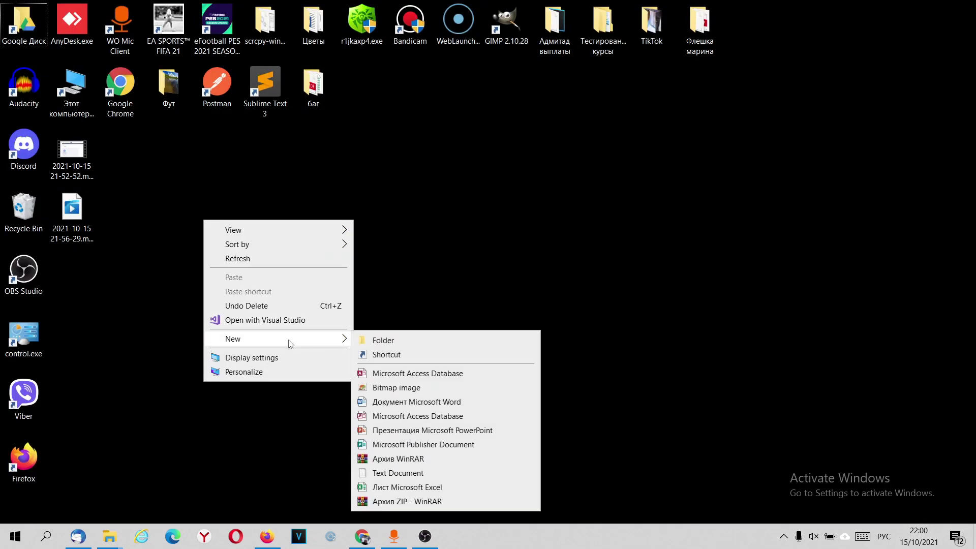
click(378, 388)
Rename the file to New Bitmap Image.png and accept the extension change
click(232, 240)
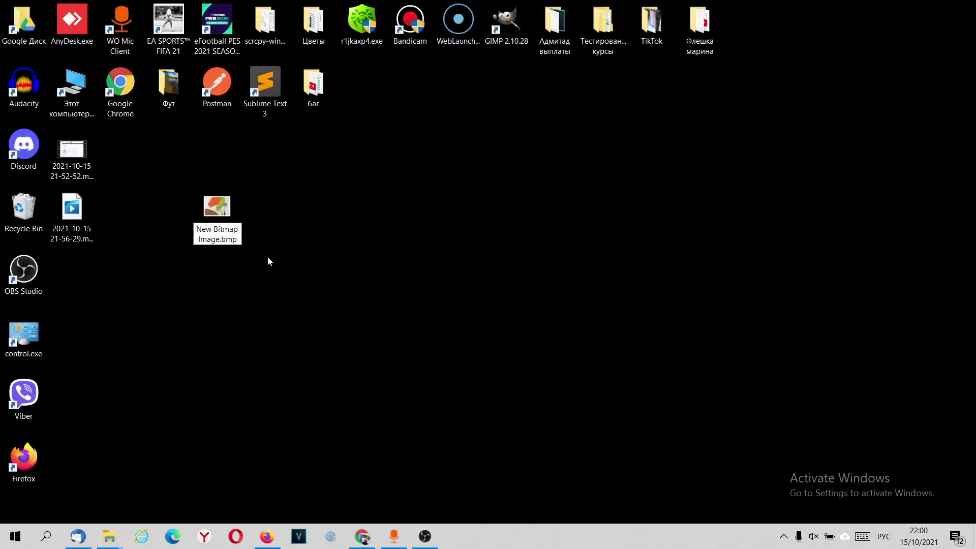
key(Delete)
key(BackSpace)
key(BackSpace)
key(alt+shift)
text(png)
key(Return)
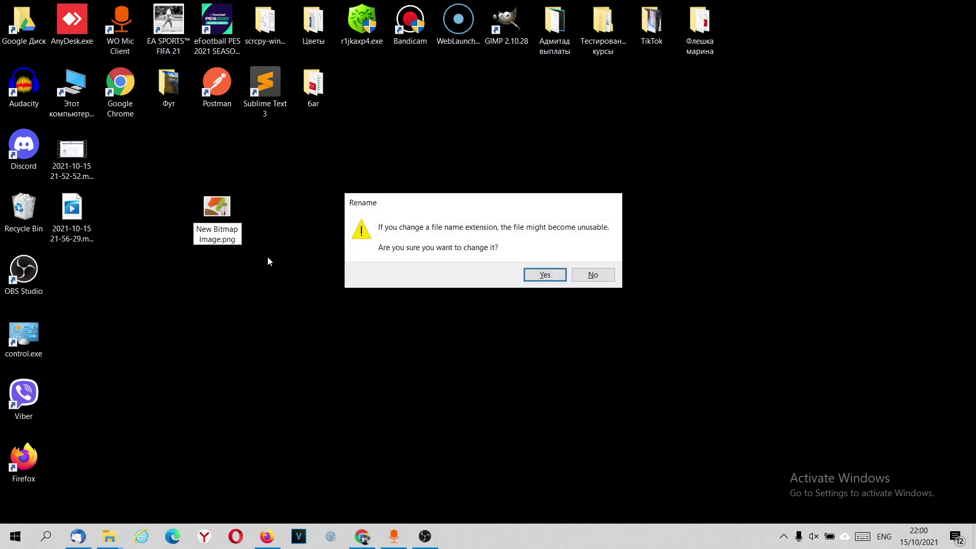
click(547, 277)
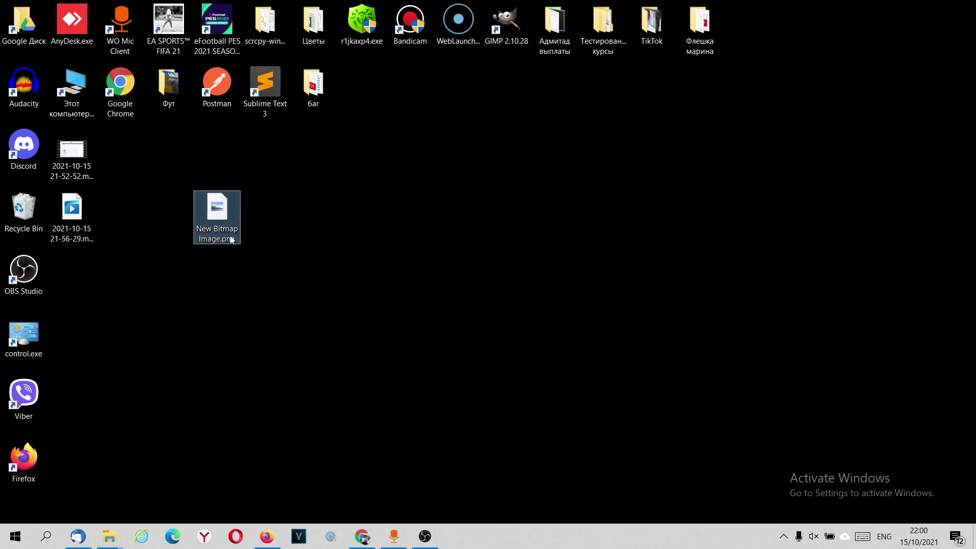
mouse_move(227, 244)
Open New Bitmap Image.png in Paint and paste the browser screenshot
double_click(220, 213)
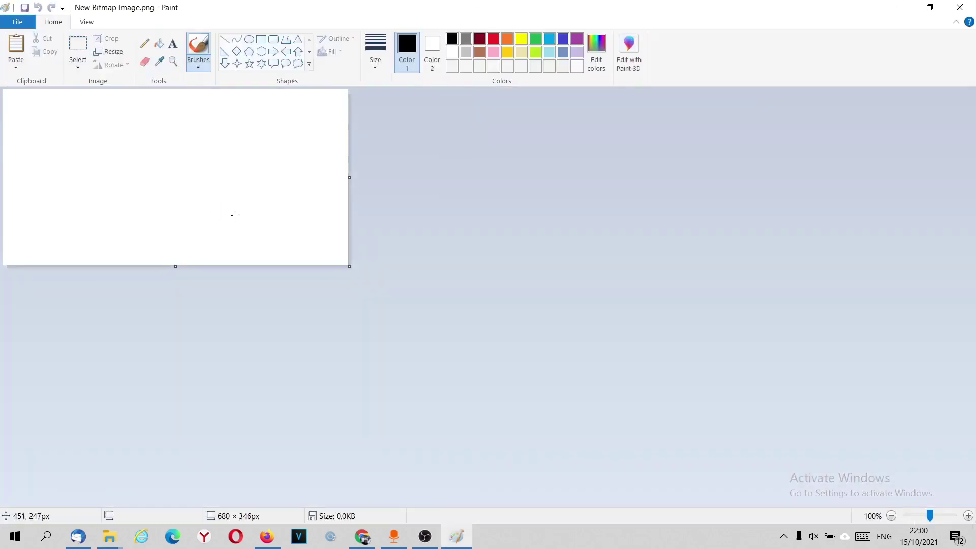
key(ctrl+v)
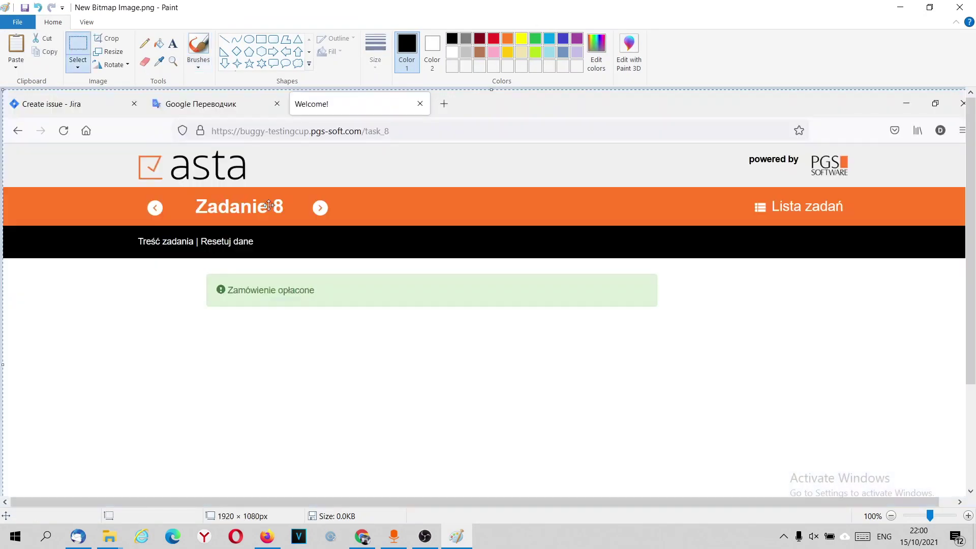
scroll(378, 249, down, 1)
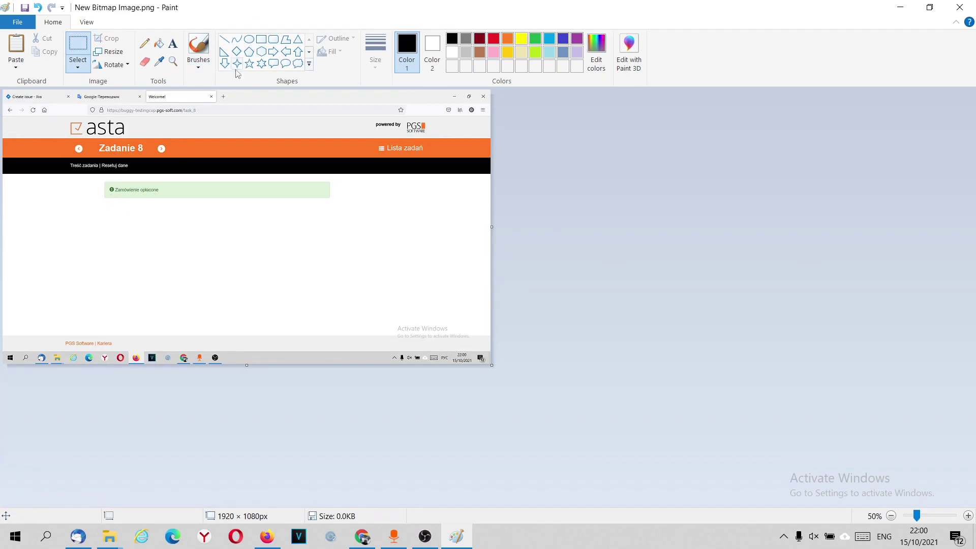
Draw a red rounded rectangle around the 'Zamówienie opłacone' message
click(273, 39)
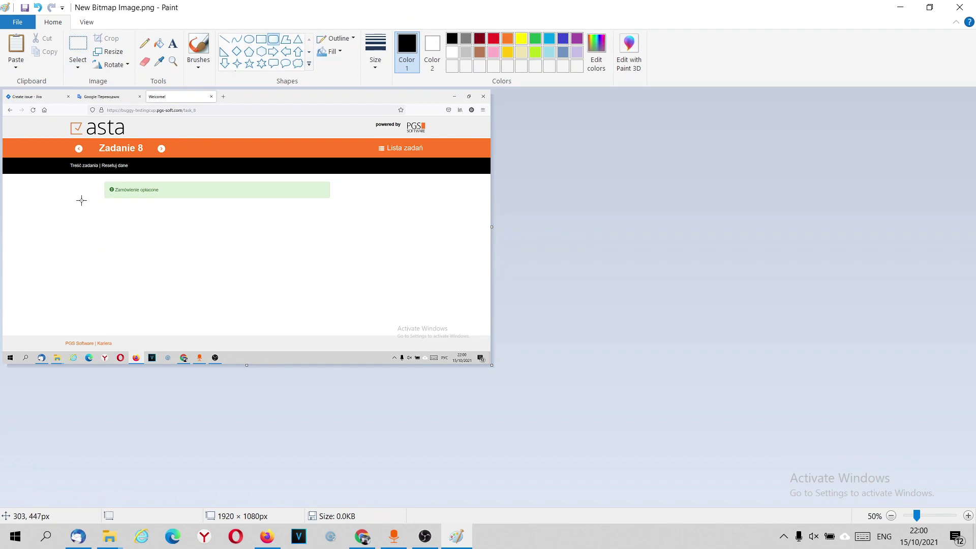
drag(92, 218, 139, 174)
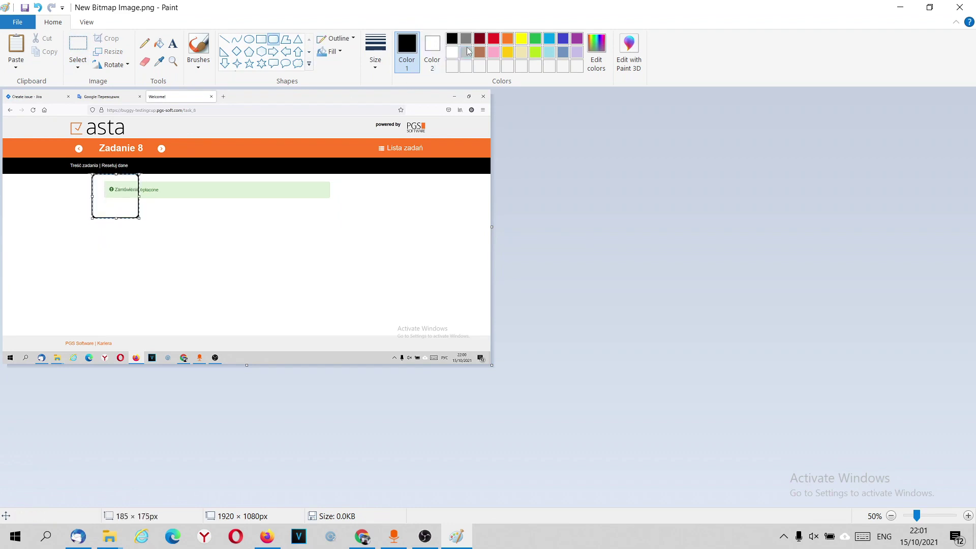
click(493, 39)
click(257, 222)
Draw a red left arrow pointing at the boxed message
click(285, 52)
drag(402, 185, 151, 216)
click(257, 258)
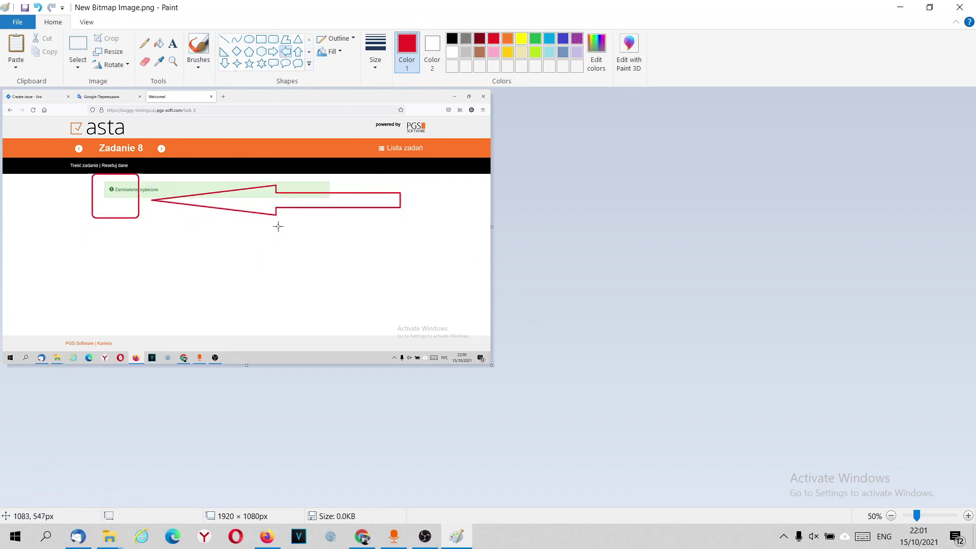
click(267, 537)
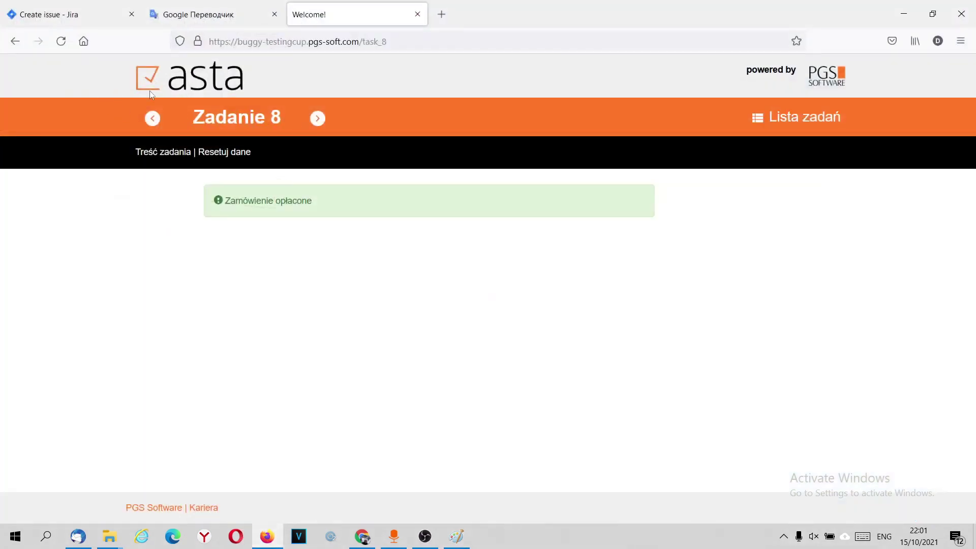
Reset Zadanie 8, enter 99999 as the name and submit the payment form
click(227, 153)
click(412, 225)
text(99999)
click(548, 374)
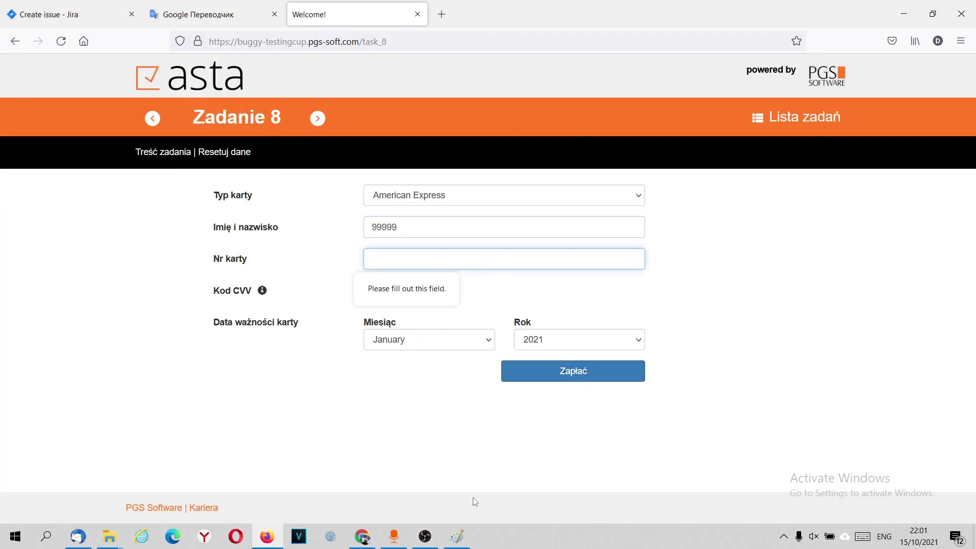
Paste the payment-form screenshot into Paint and box the 99999 name field in red
click(457, 537)
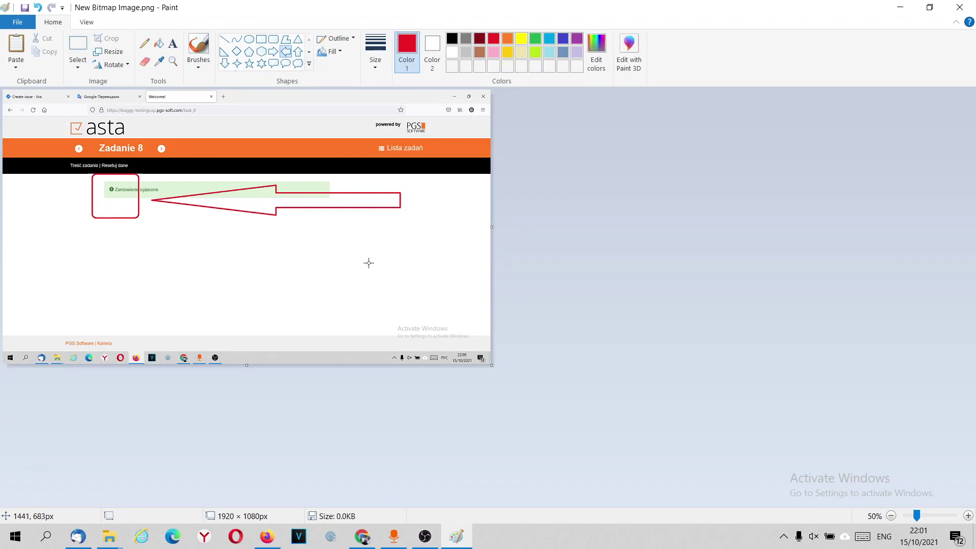
key(ctrl+v)
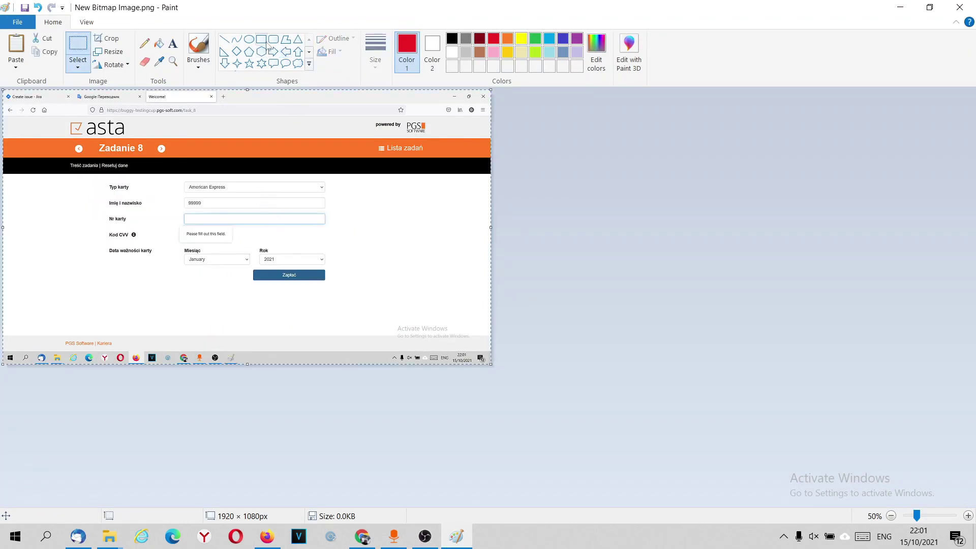
click(273, 40)
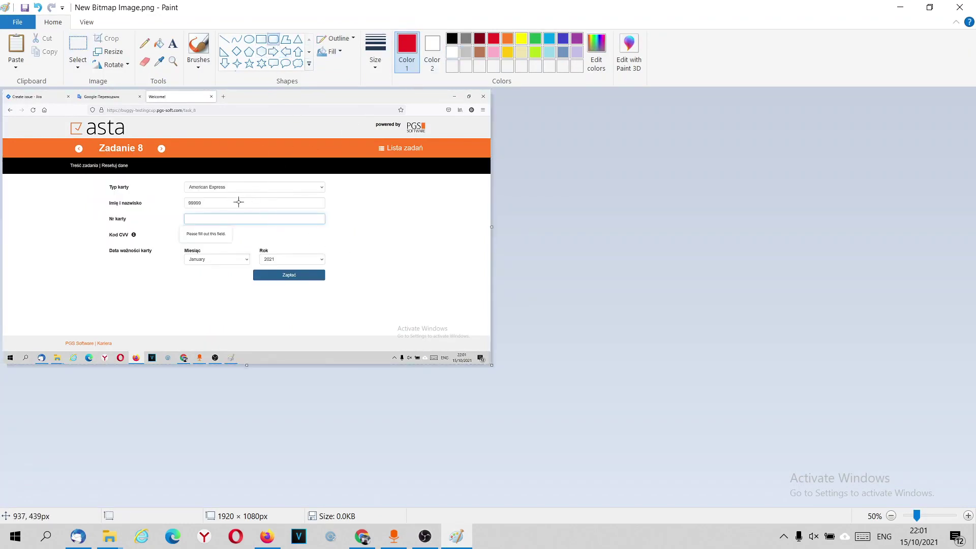
drag(210, 220, 170, 189)
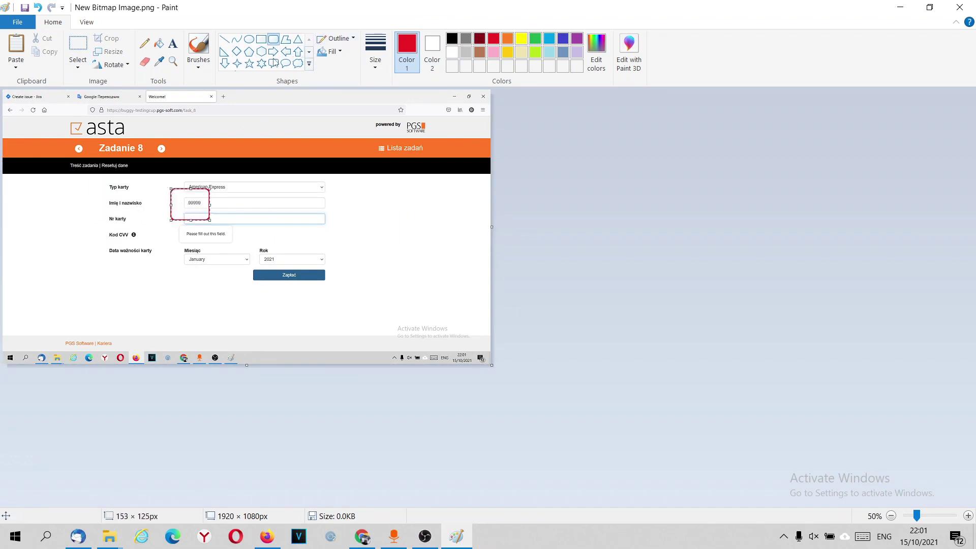
Add a red arrow at the name field and save the image when closing Paint
click(286, 51)
drag(382, 186, 218, 222)
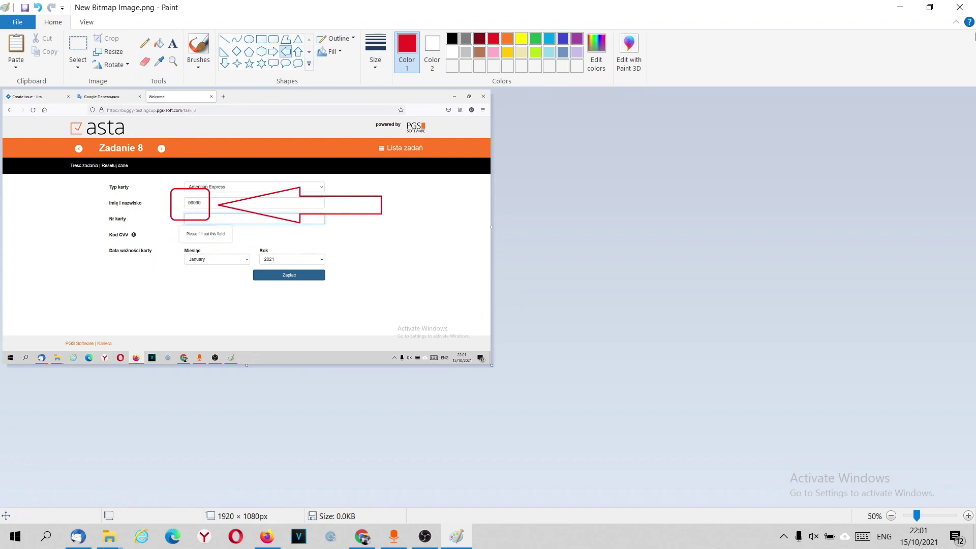
click(960, 7)
click(456, 284)
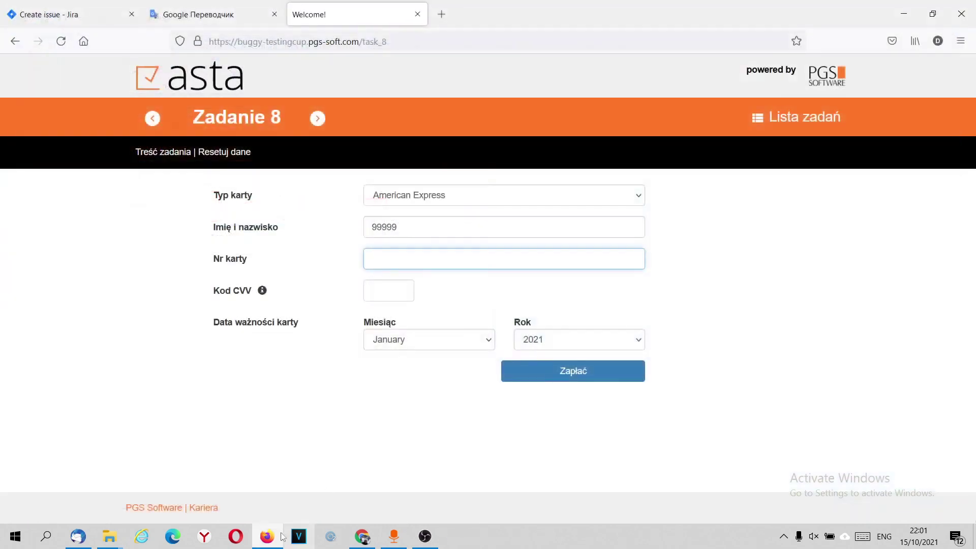
Attach New Bitmap Image.png to the bug in the Create issue form
click(267, 536)
click(267, 536)
click(91, 23)
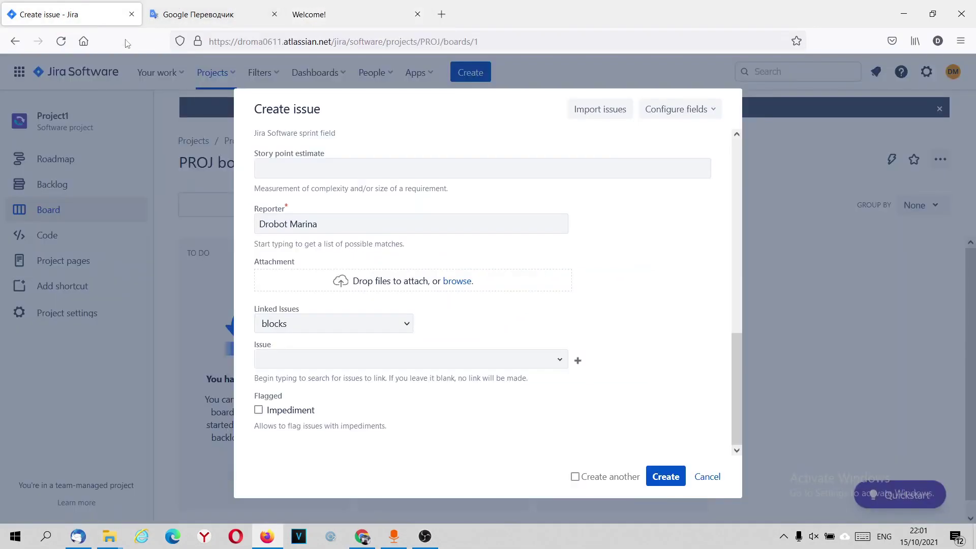
click(455, 281)
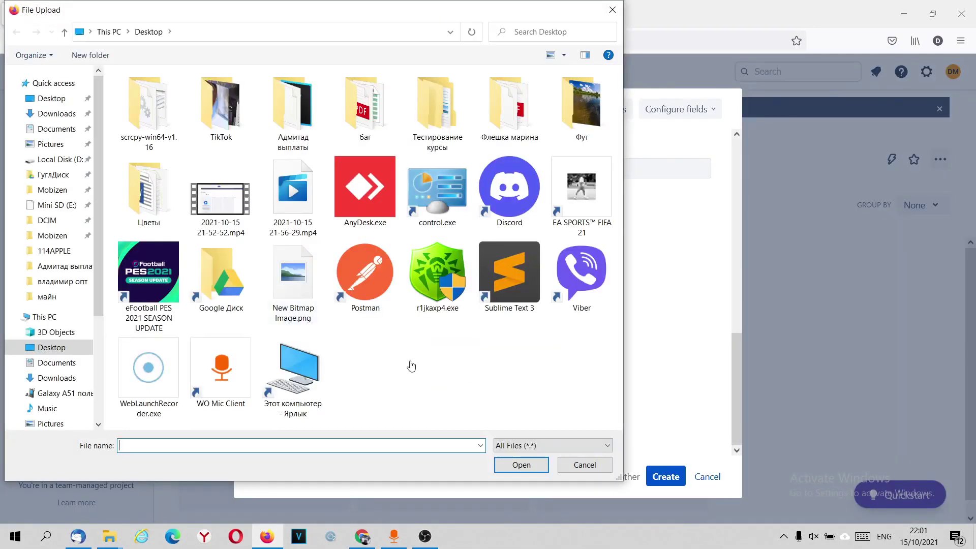
double_click(292, 286)
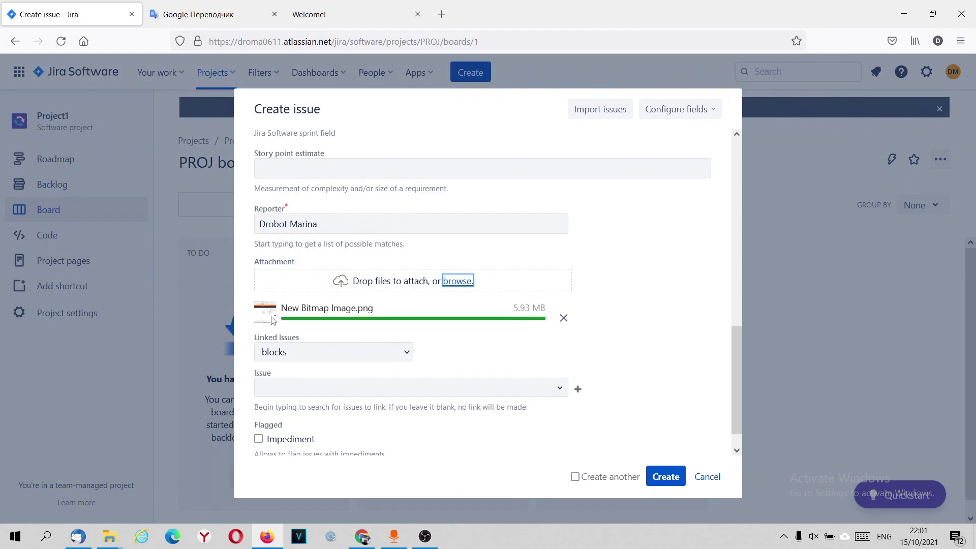
Submit the bug report to create the issue
scroll(412, 342, down, 1)
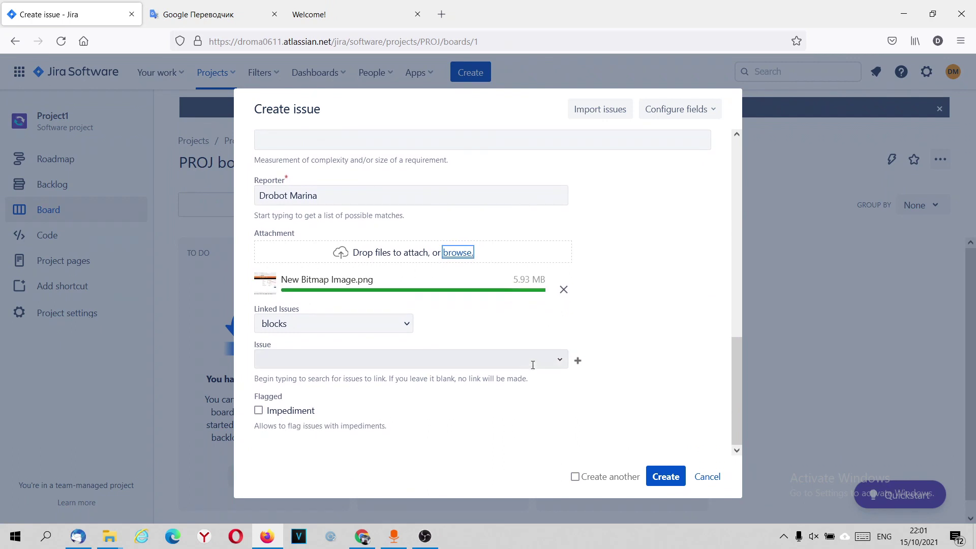
click(562, 365)
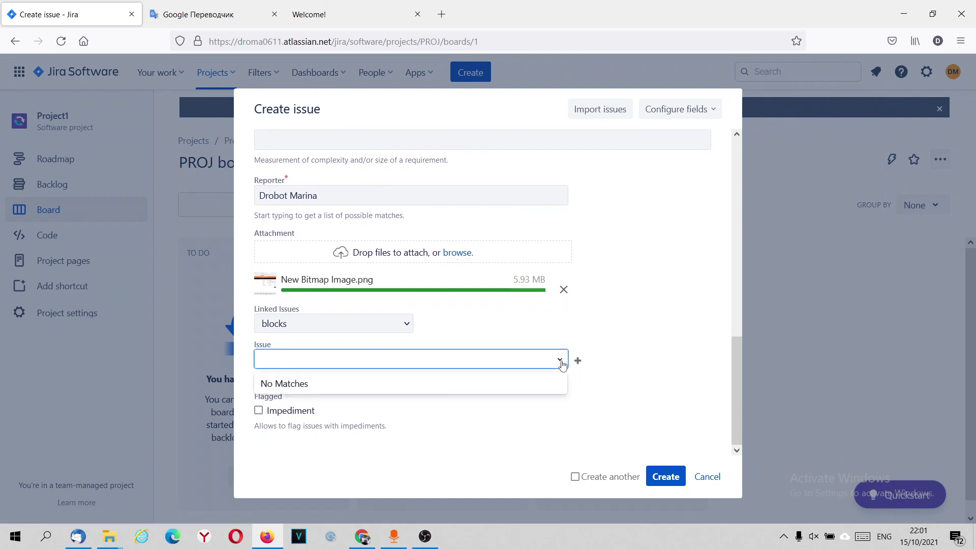
click(338, 366)
click(668, 477)
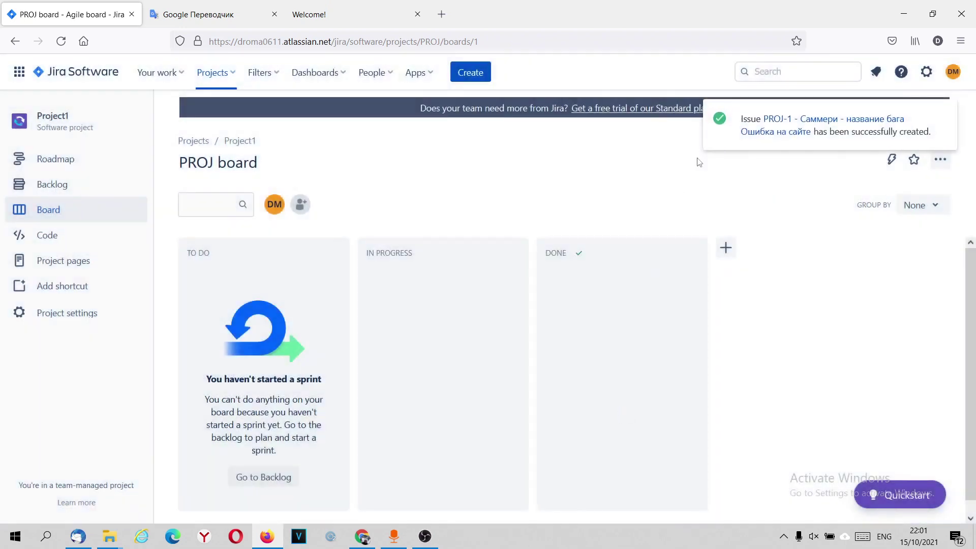
Go to Project1's Backlog via Roadmap to see PROJ-1 listed
click(62, 159)
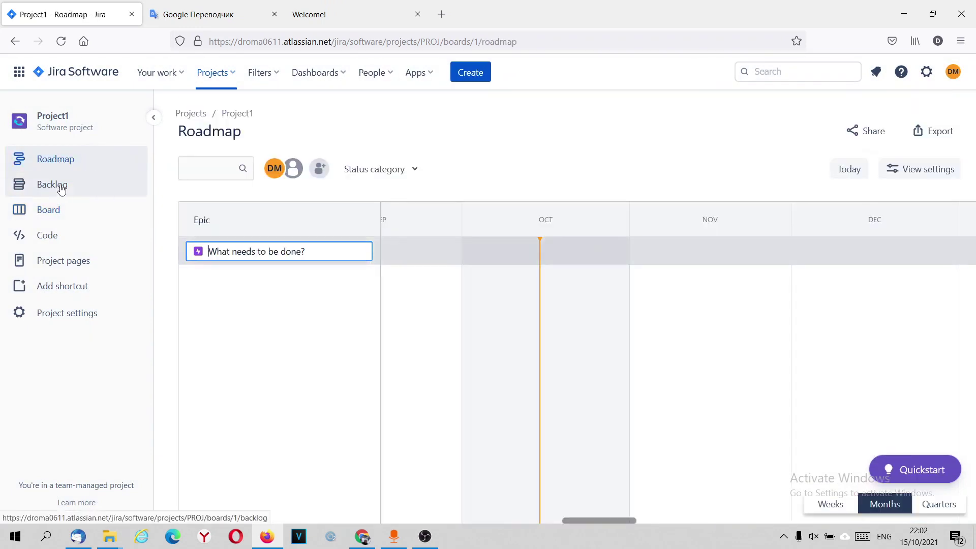
click(63, 192)
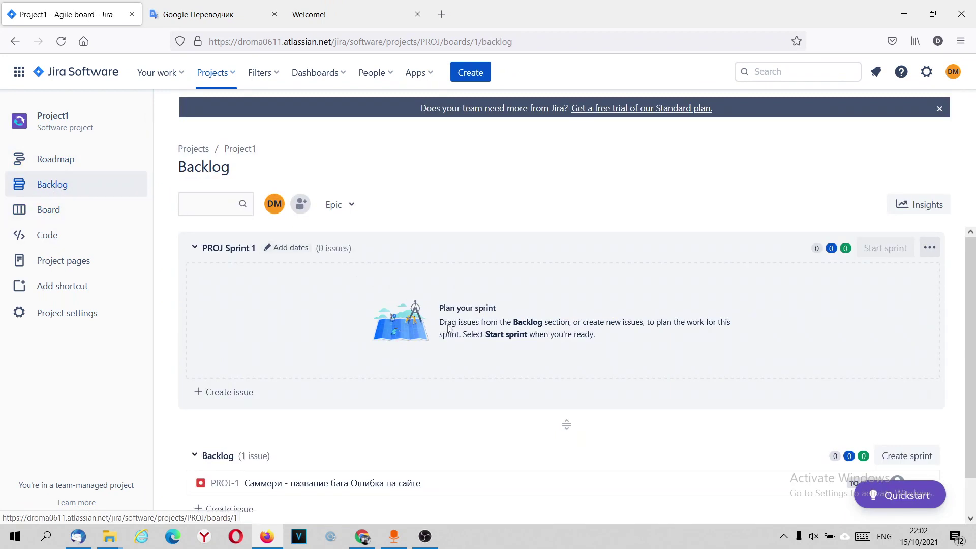
scroll(394, 436, down, 1)
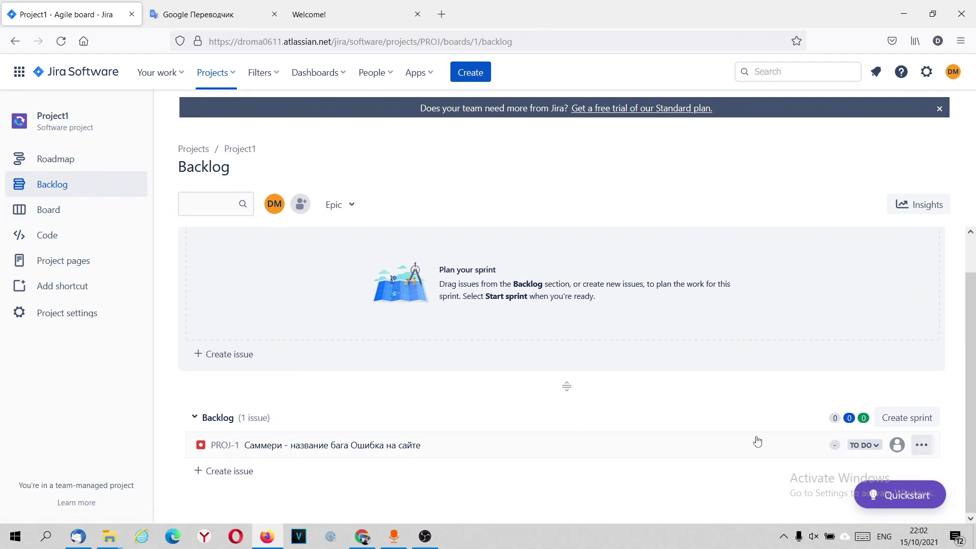
Open PROJ-1, append 'пишу какой-то текст' to step 3 of its description, and close the panel
click(663, 451)
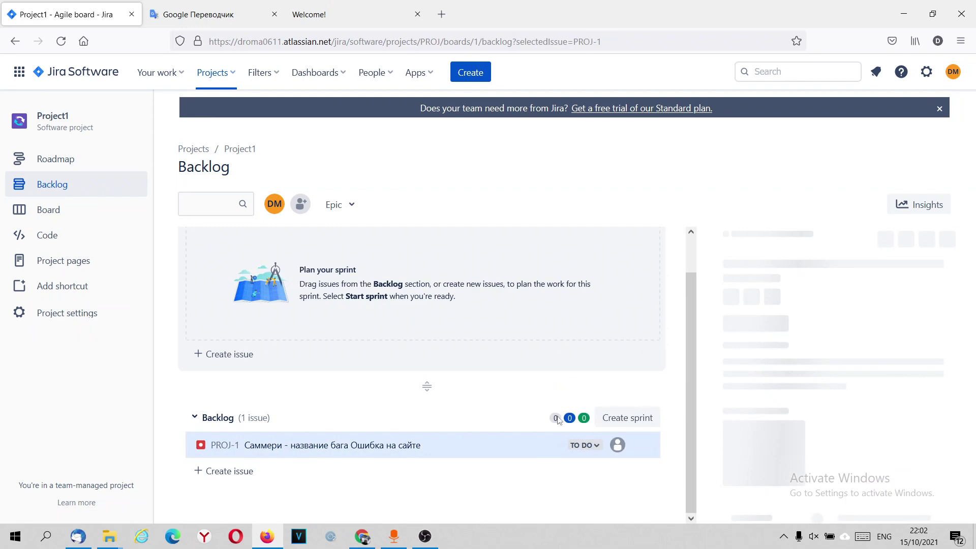
scroll(873, 379, down, 5)
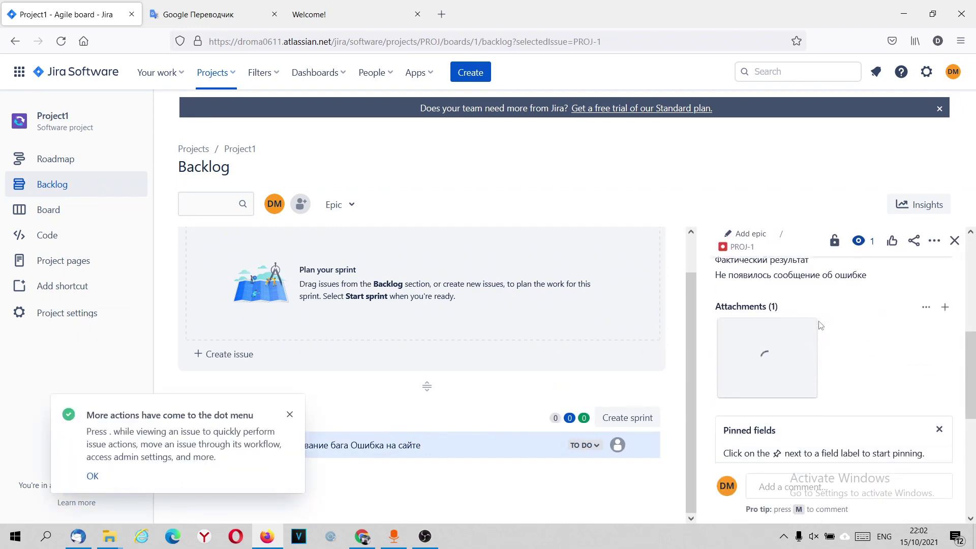
scroll(788, 350, up, 3)
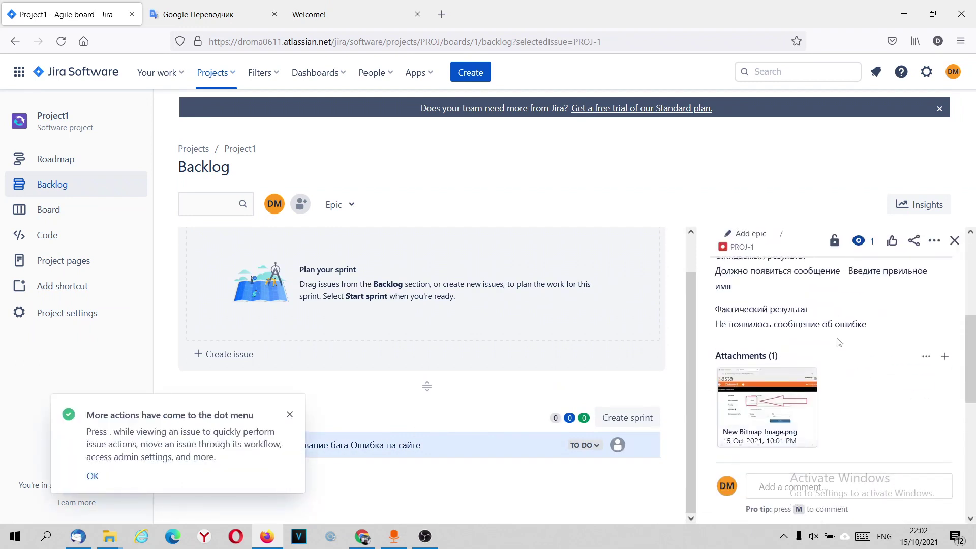
scroll(765, 321, up, 3)
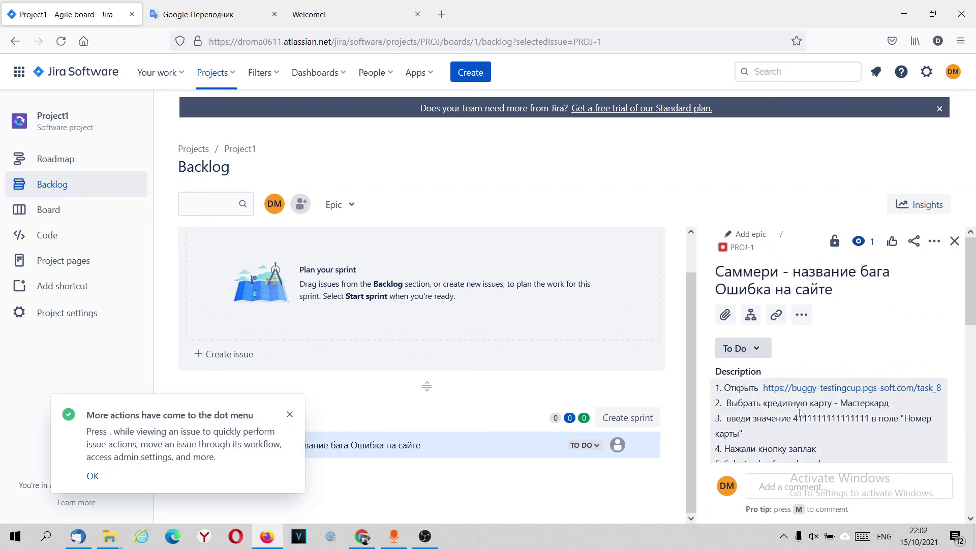
click(828, 421)
text(ffffffffff)
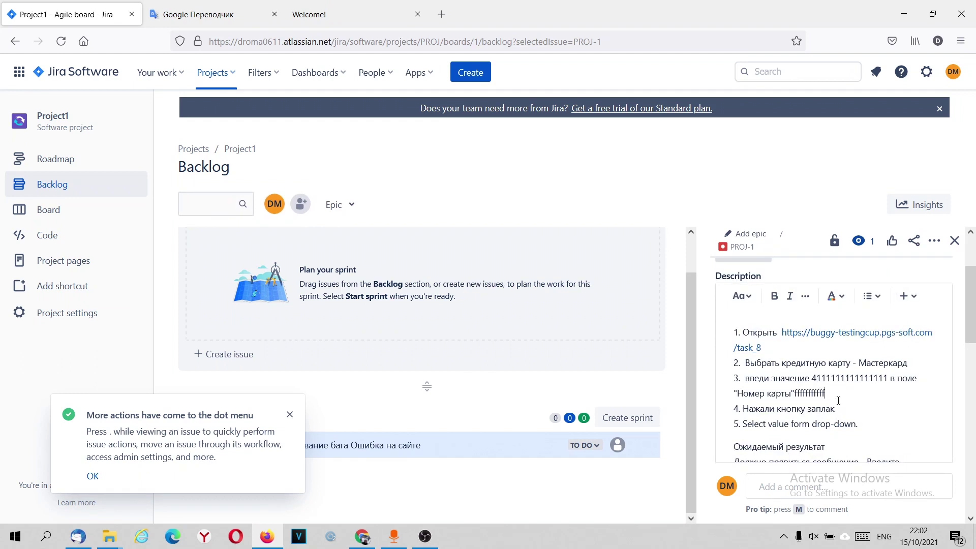
key(super+space)
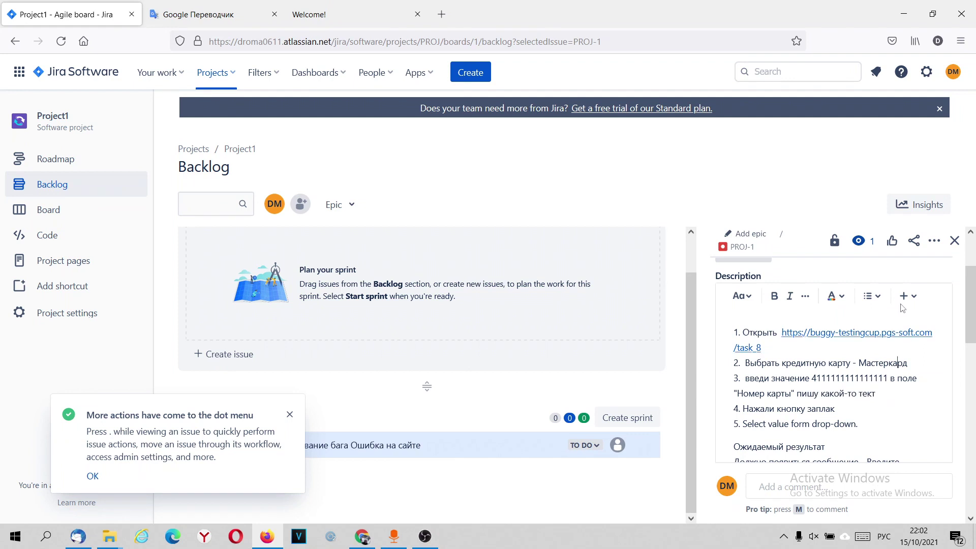
click(954, 241)
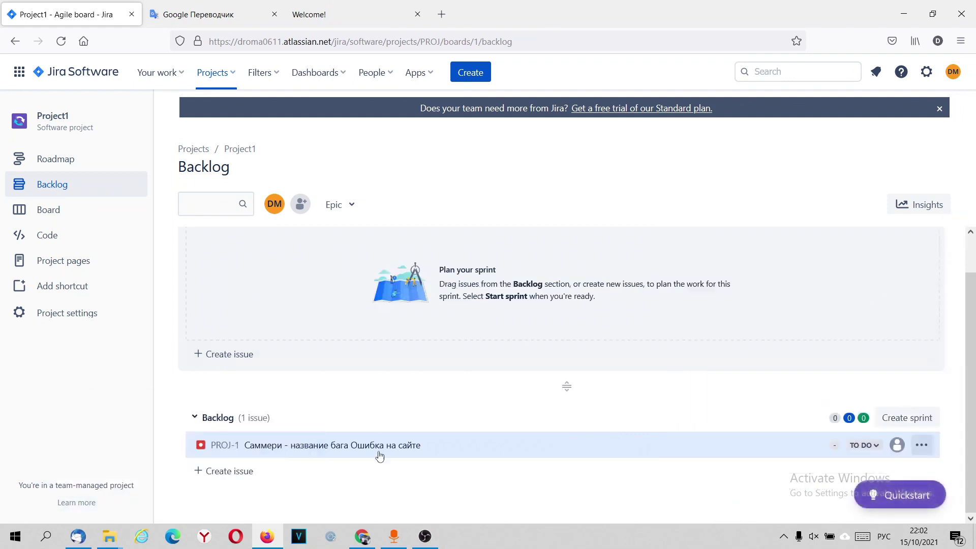
click(921, 445)
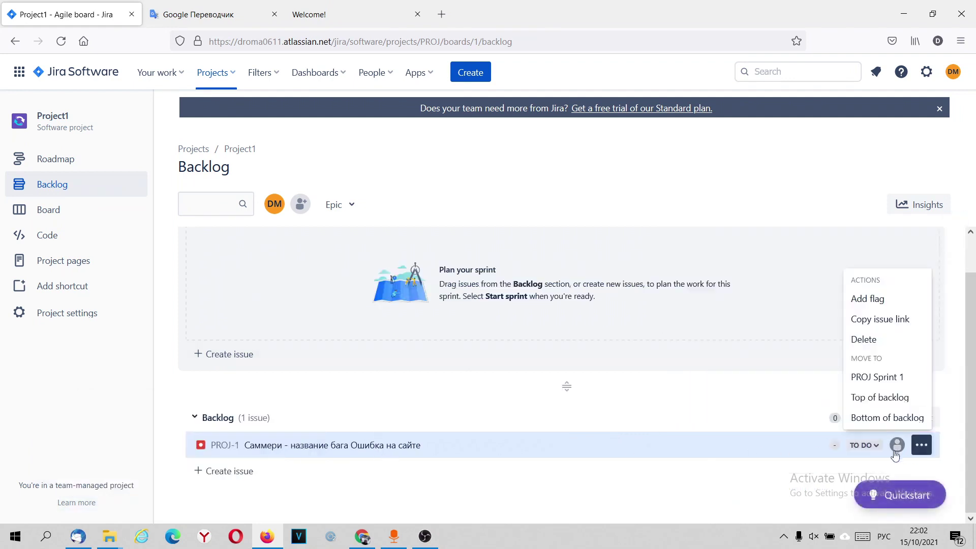
click(434, 429)
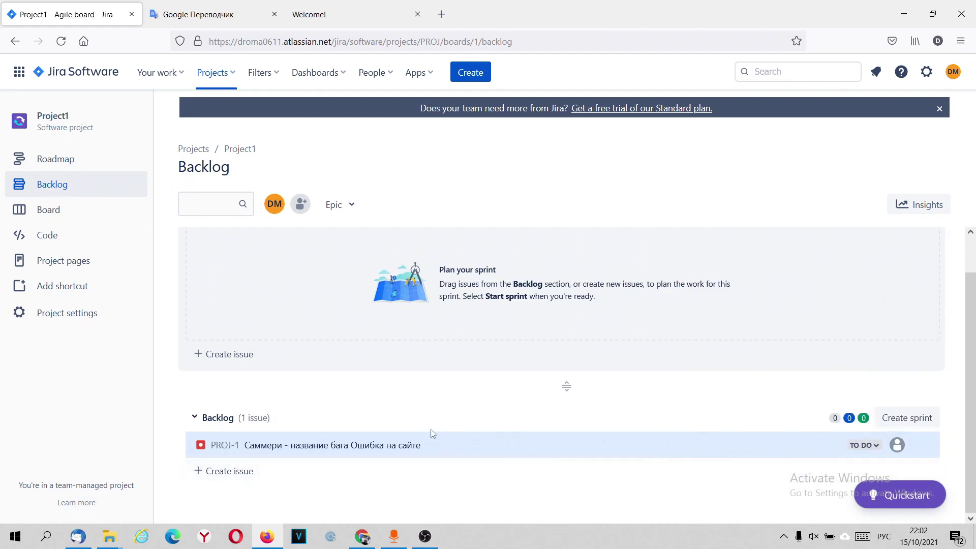
click(466, 451)
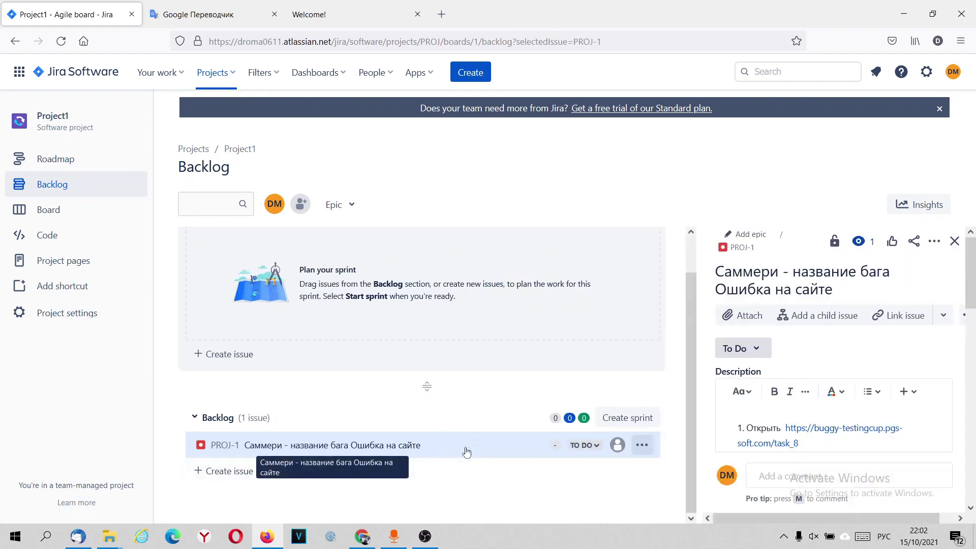
scroll(835, 338, down, 5)
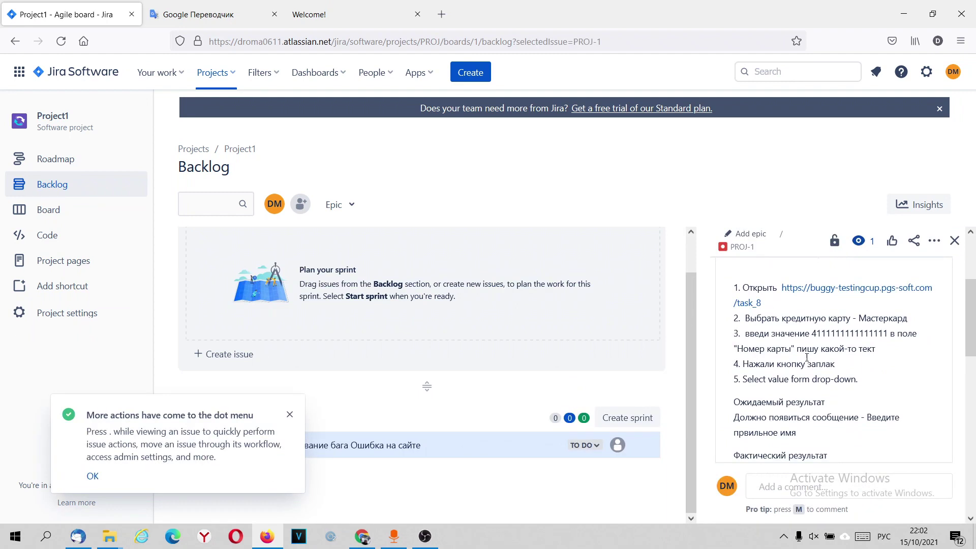
drag(798, 351, 881, 352)
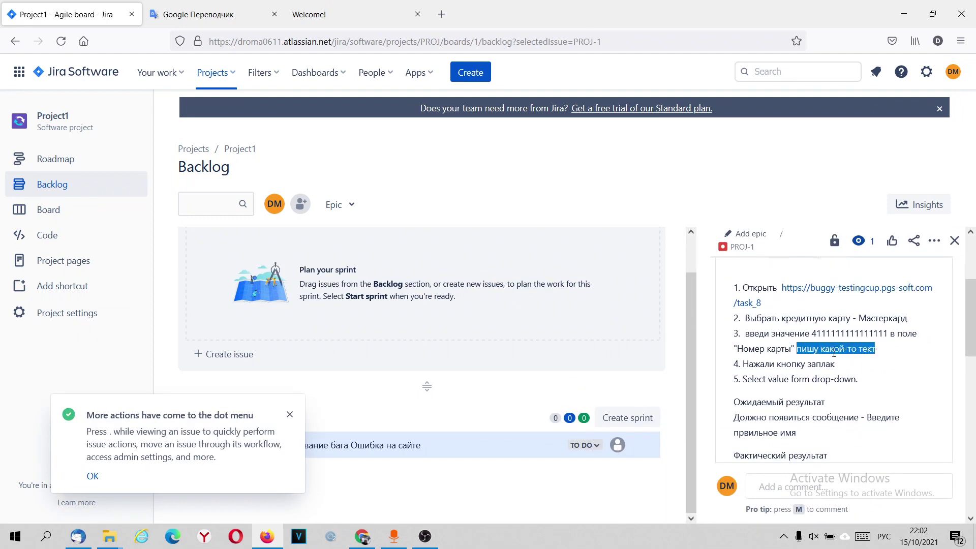
scroll(861, 366, down, 10)
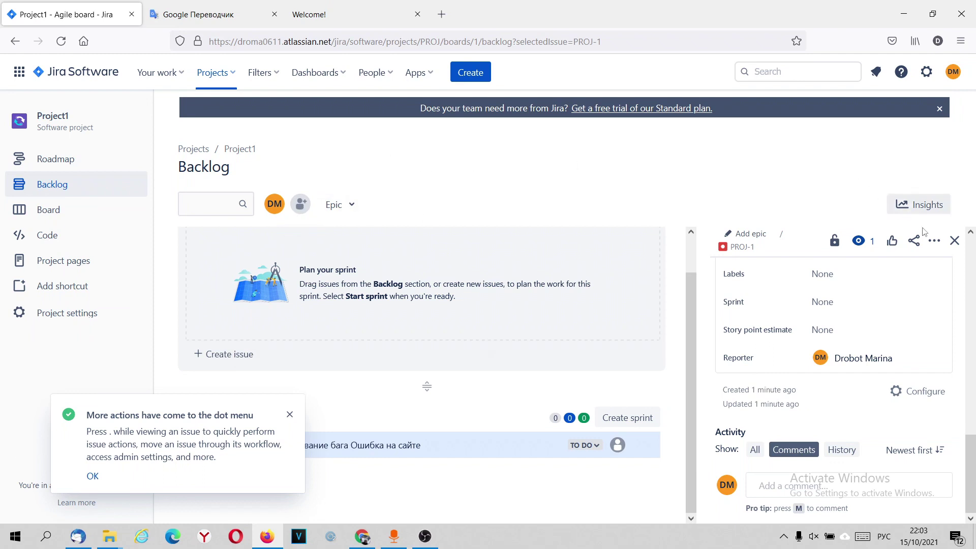
click(955, 240)
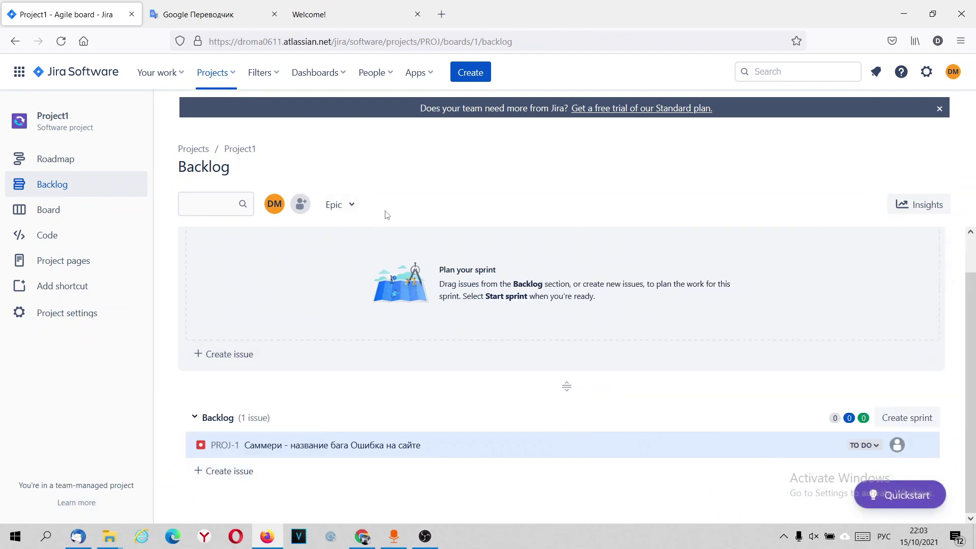
Choose Search people and teams from the People menu
click(379, 78)
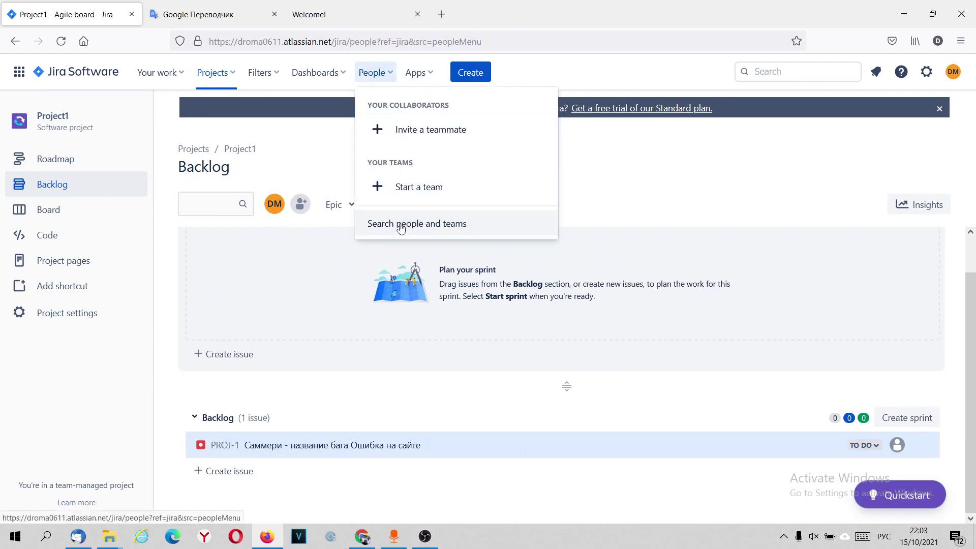
click(401, 227)
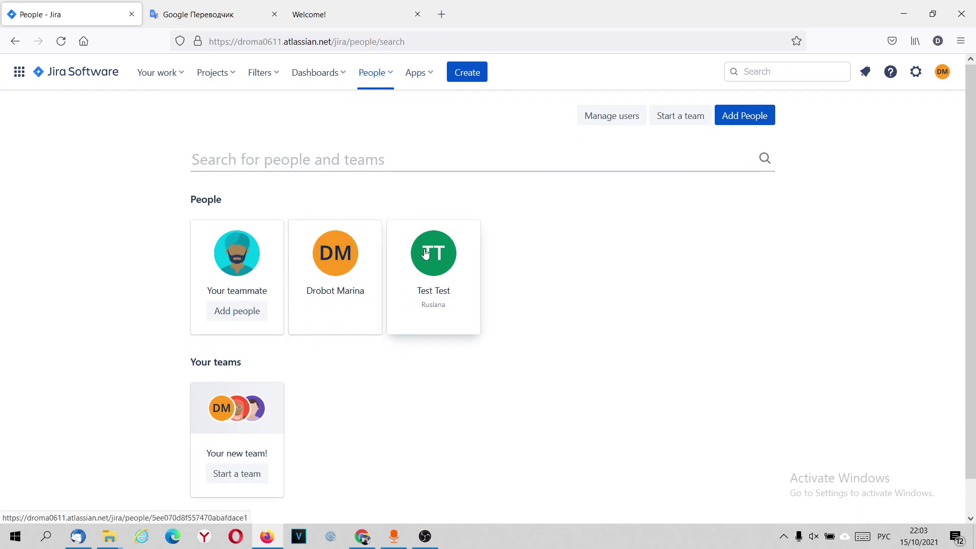